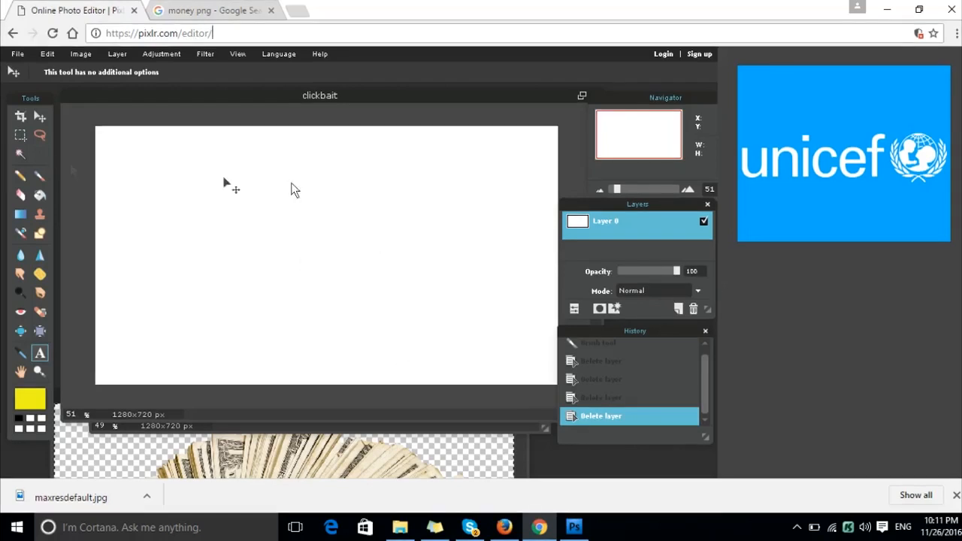
# Create a new 1280 × 720 image named clickbaaait with the Movie 720p preset and close it.
pyautogui.click(15, 55)
pyautogui.click(31, 71)
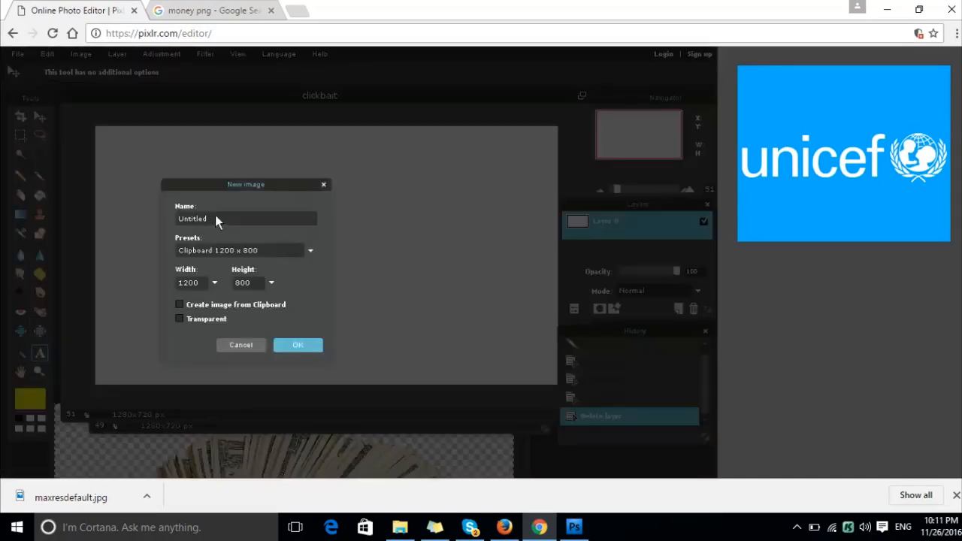
pyautogui.write('clickbaaait')
pyautogui.click(271, 252)
pyautogui.scroll(-3, 270, 283)
pyautogui.scroll(-3, 272, 293)
pyautogui.click(227, 347)
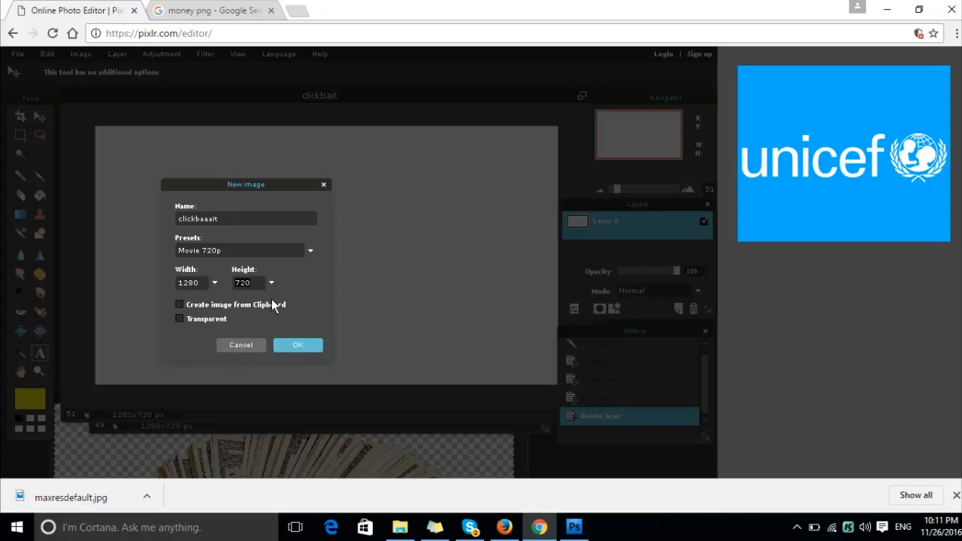
pyautogui.click(307, 347)
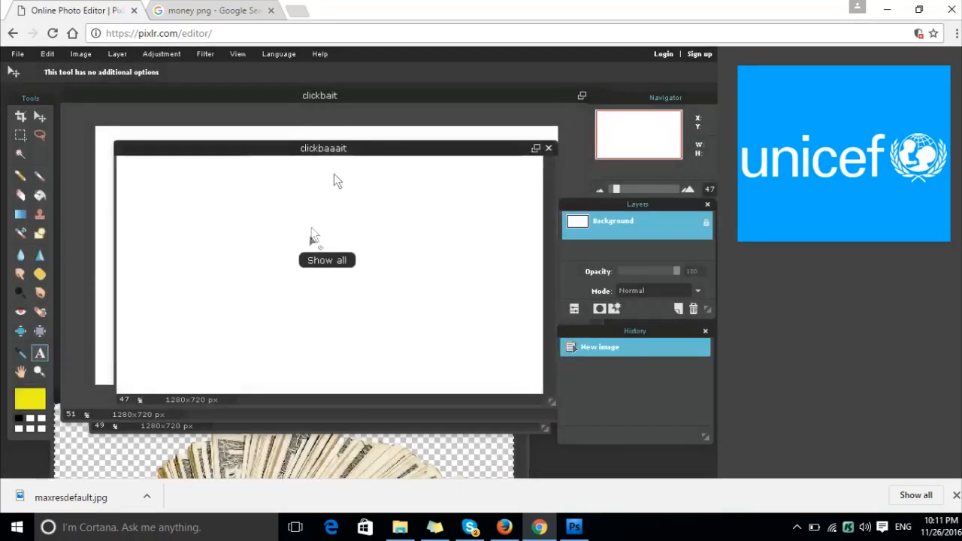
pyautogui.click(549, 148)
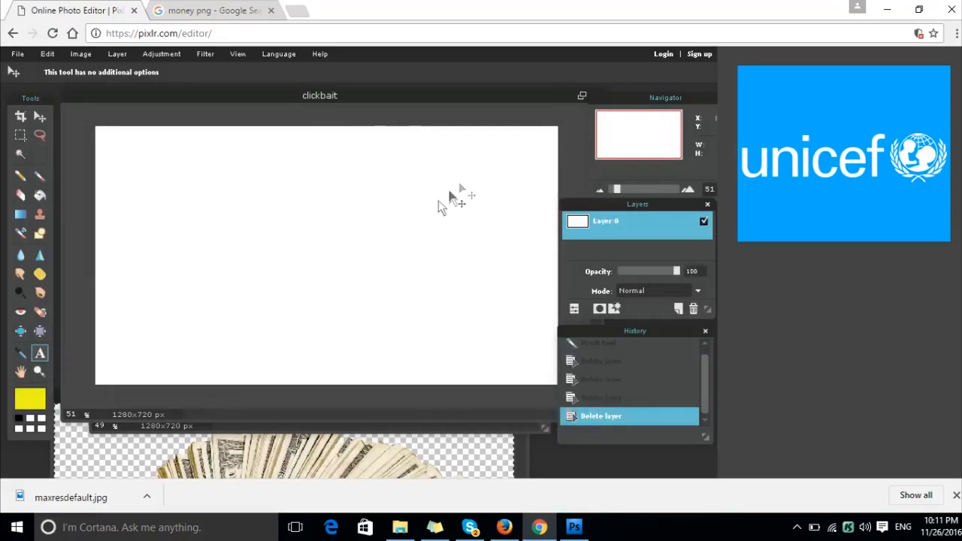
# Switch to Google Images and search for "money png".
pyautogui.click(241, 9)
pyautogui.scroll(5, 326, 200)
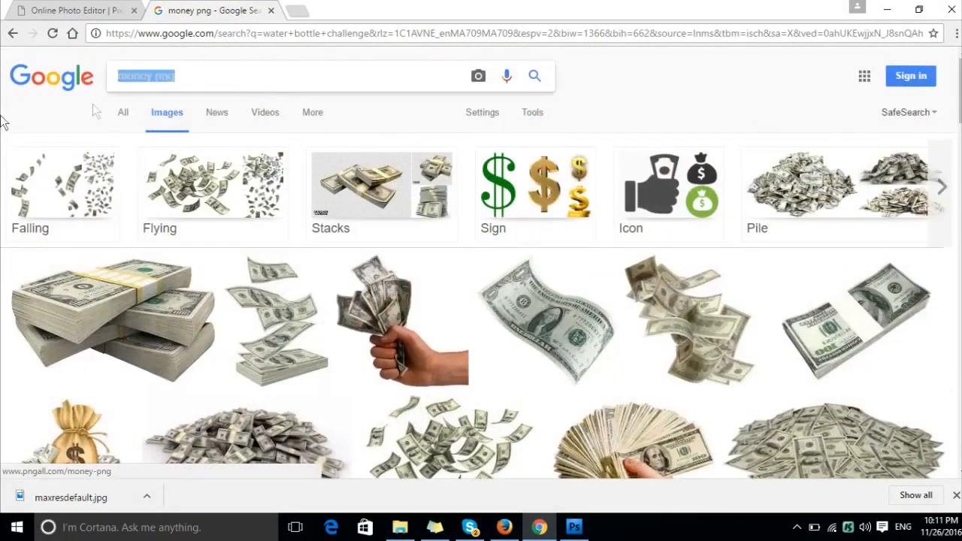
pyautogui.press('BackSpace')
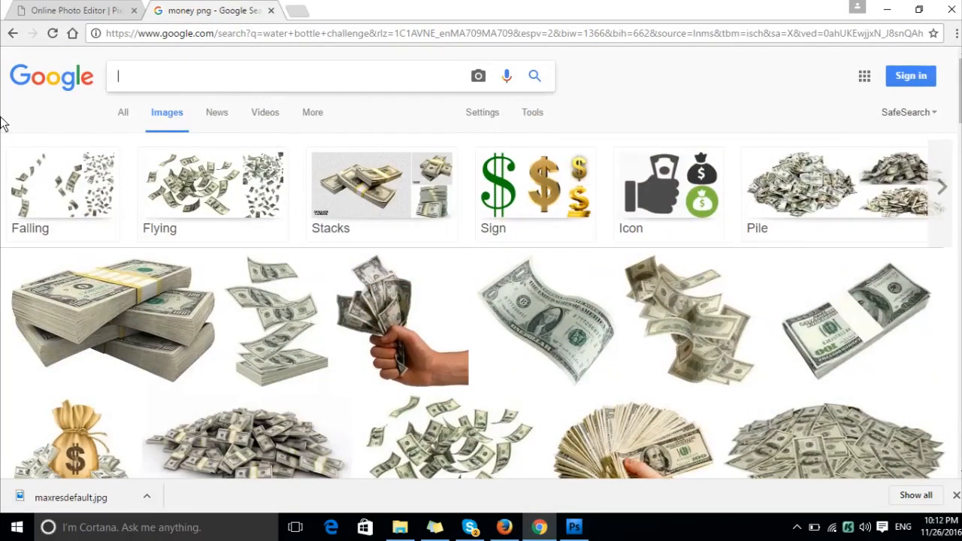
pyautogui.write('m')
pyautogui.press('BackSpace')
pyautogui.write('money png')
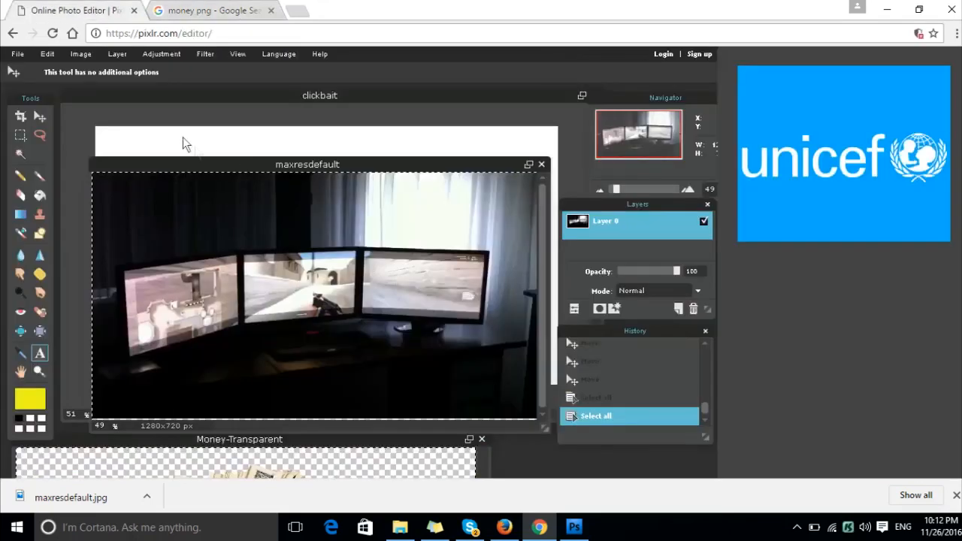
# Copy the entire maxresdefault image and paste it into the clickbait image as a new layer.
pyautogui.click(49, 54)
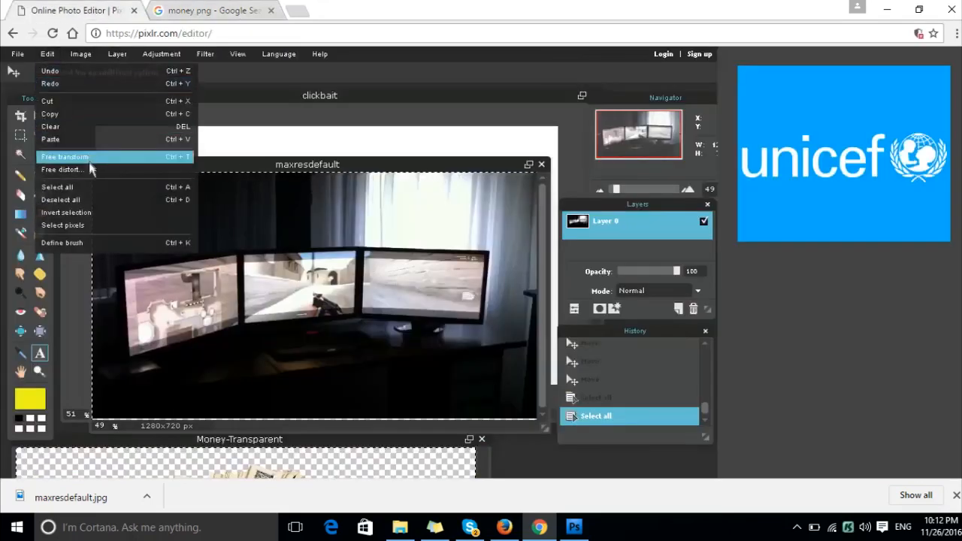
pyautogui.click(84, 189)
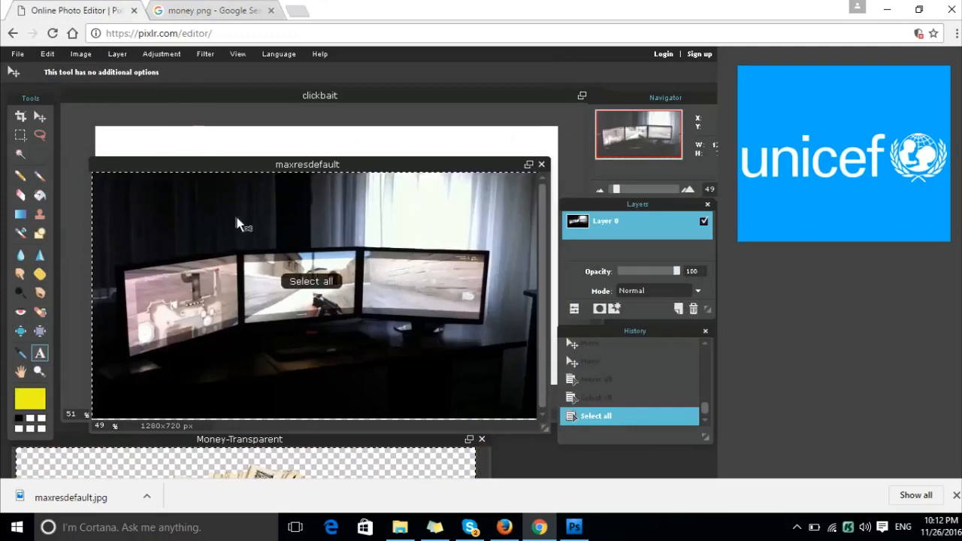
pyautogui.moveTo(266, 221); pyautogui.dragTo(271, 143)
pyautogui.click(265, 137)
pyautogui.hotkey('ctrl', 'v')
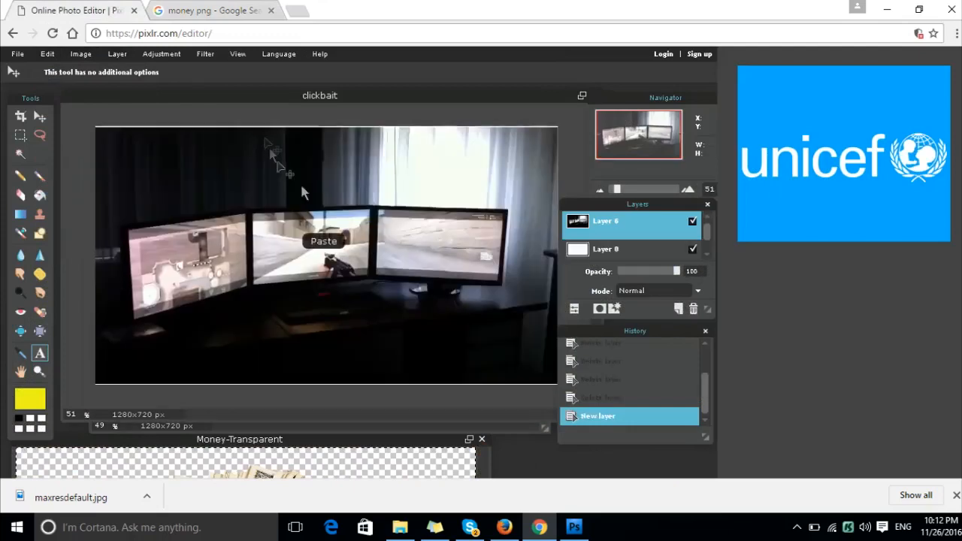
# Reposition the monitor photo layer and enlarge it slightly with Free transform to cover the whole canvas.
pyautogui.moveTo(317, 193); pyautogui.dragTo(314, 202)
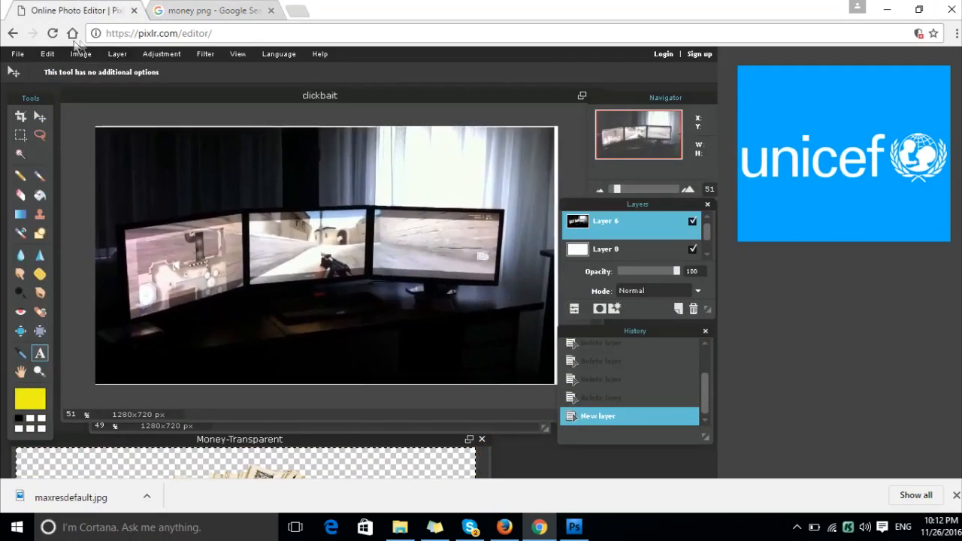
pyautogui.click(50, 55)
pyautogui.click(64, 157)
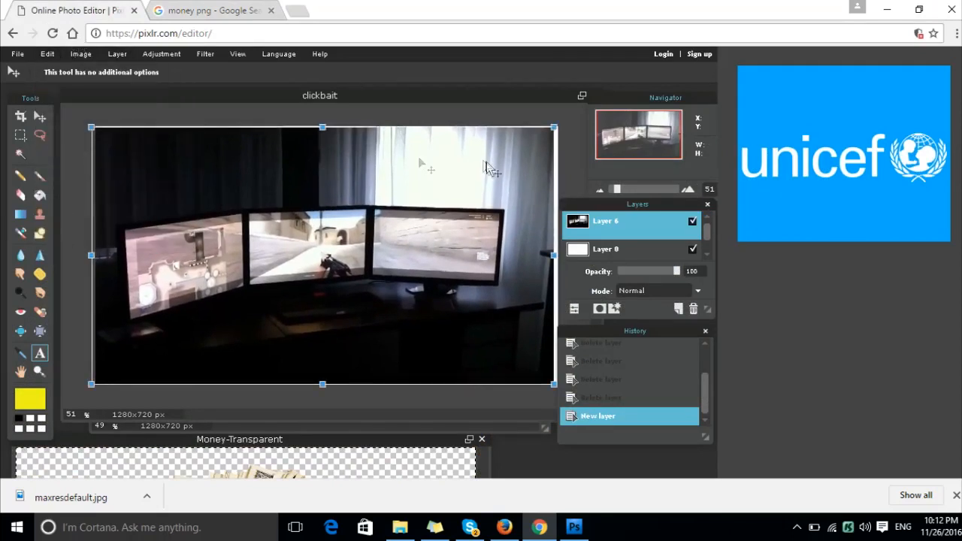
pyautogui.moveTo(552, 128); pyautogui.dragTo(566, 123)
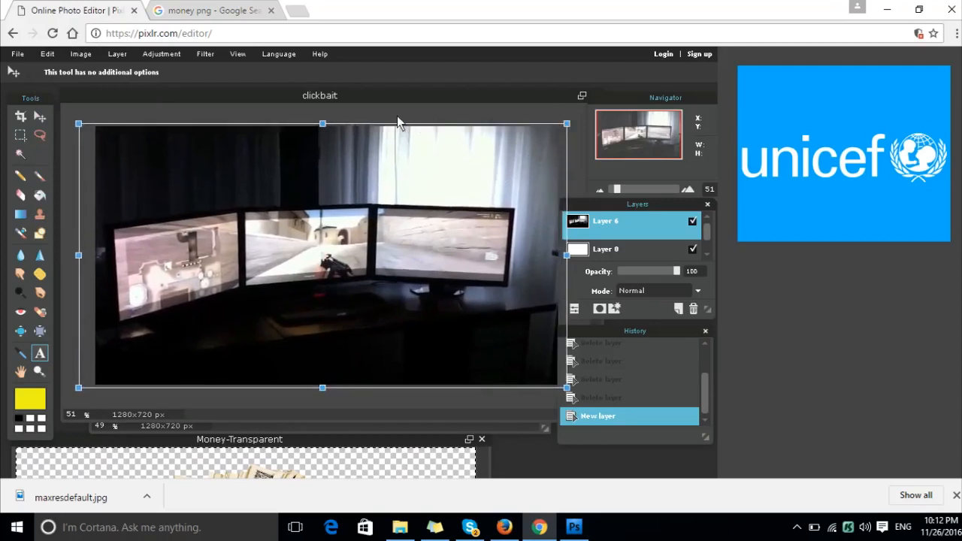
pyautogui.press('Return')
# Copy the entire Money-Transparent image and paste it into the clickbait image as a new layer.
pyautogui.click(320, 463)
pyautogui.moveTo(295, 441); pyautogui.dragTo(309, 295)
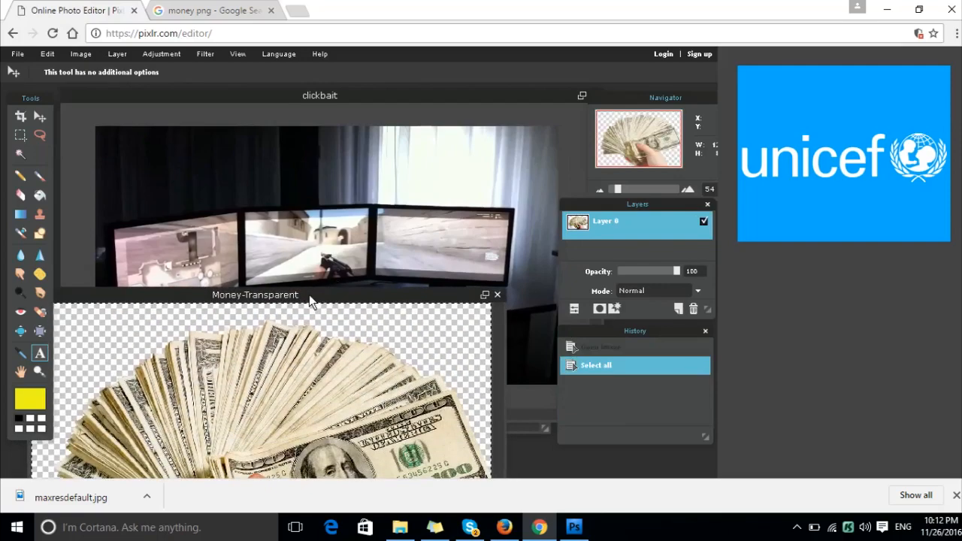
pyautogui.moveTo(300, 365); pyautogui.dragTo(326, 280)
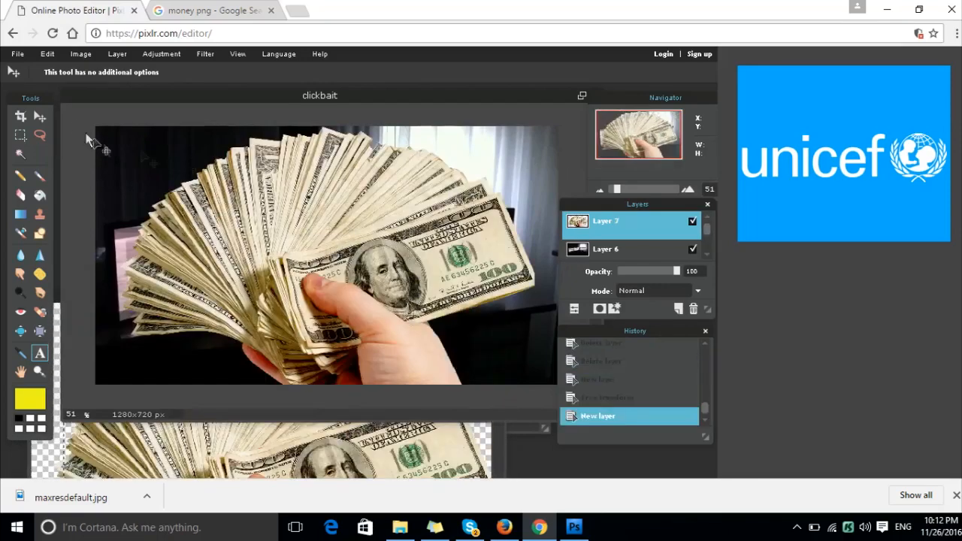
# Shrink the money layer with Free transform and place it at the canvas's lower centre, in front of the monitors.
pyautogui.click(46, 55)
pyautogui.click(63, 156)
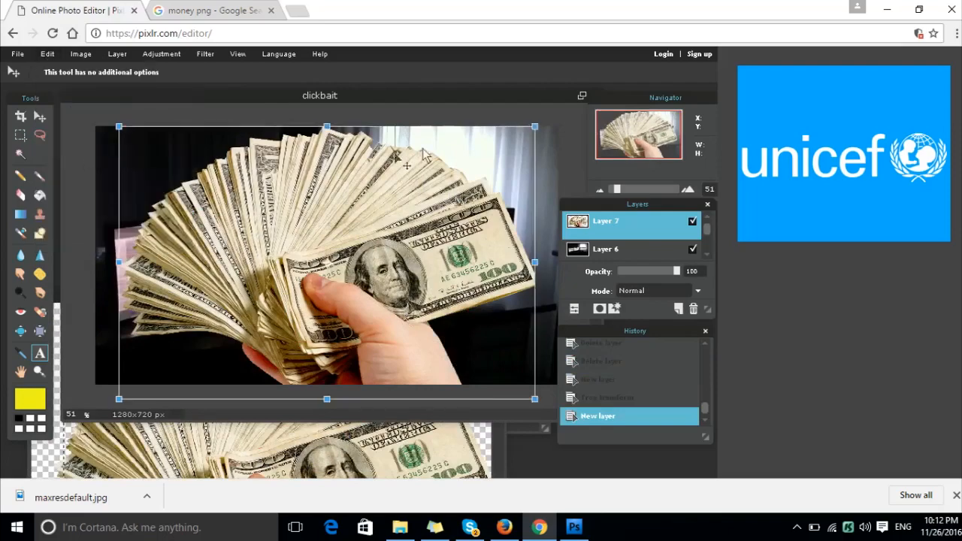
pyautogui.moveTo(538, 126); pyautogui.dragTo(493, 181)
pyautogui.moveTo(435, 255); pyautogui.dragTo(421, 311)
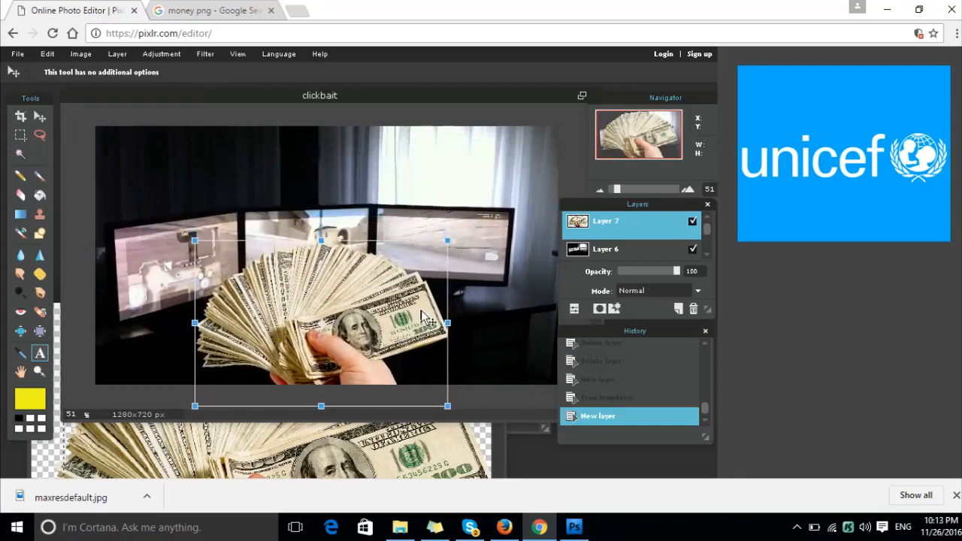
pyautogui.click(488, 309)
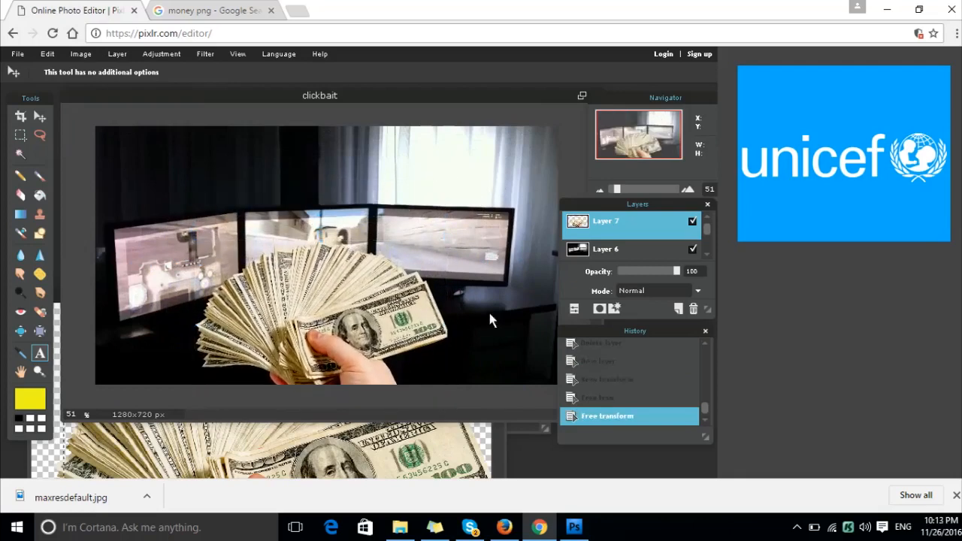
# Set the money layer's brightness to -15 with Brightness & Contrast.
pyautogui.click(80, 53)
pyautogui.click(118, 54)
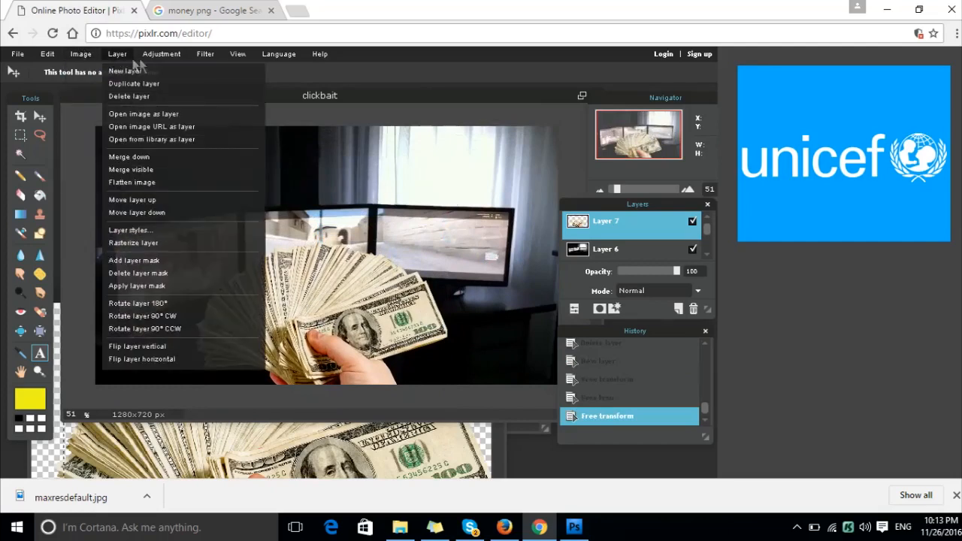
pyautogui.click(161, 54)
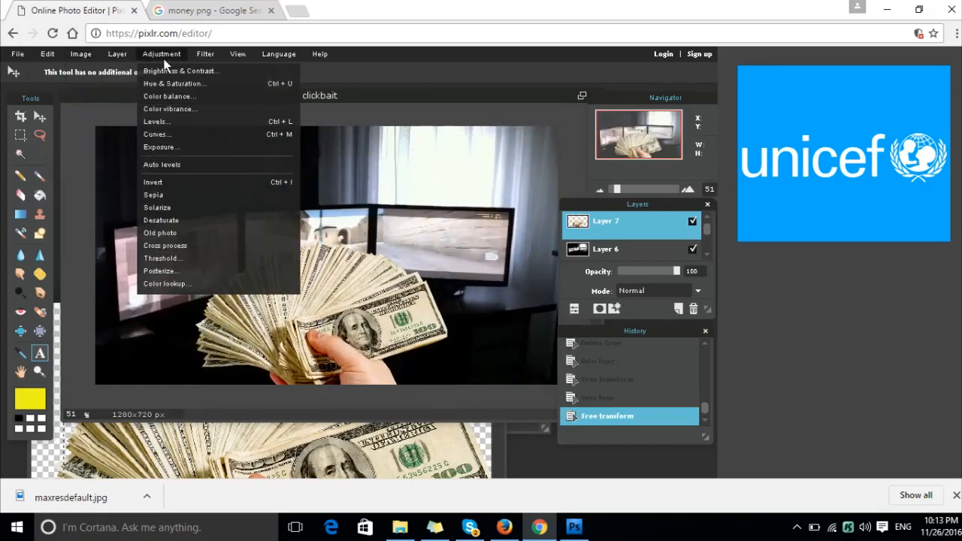
pyautogui.click(203, 73)
pyautogui.moveTo(245, 186); pyautogui.dragTo(602, 160)
pyautogui.moveTo(630, 200); pyautogui.dragTo(618, 200)
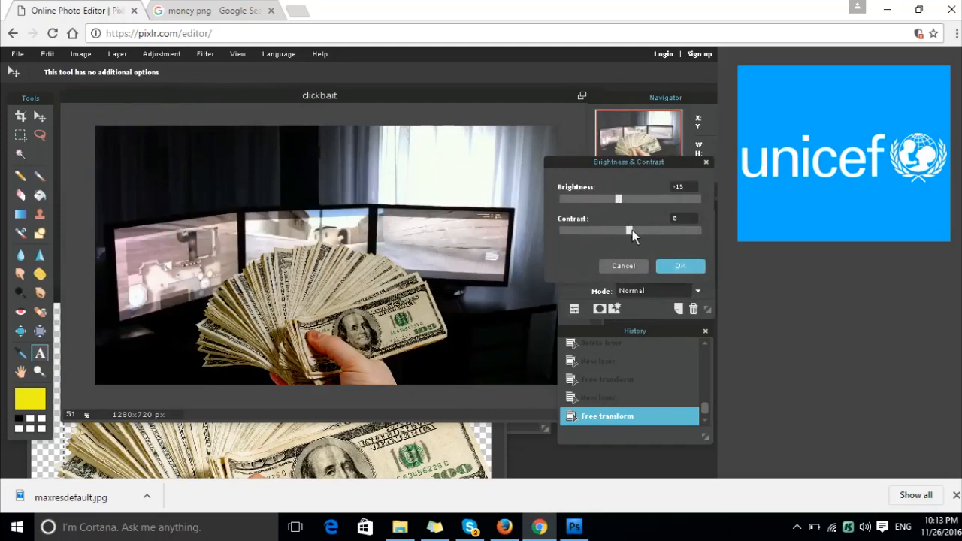
pyautogui.click(680, 266)
# Add a new layer above the money layer and fill it with black using the Paint bucket tool.
pyautogui.click(678, 309)
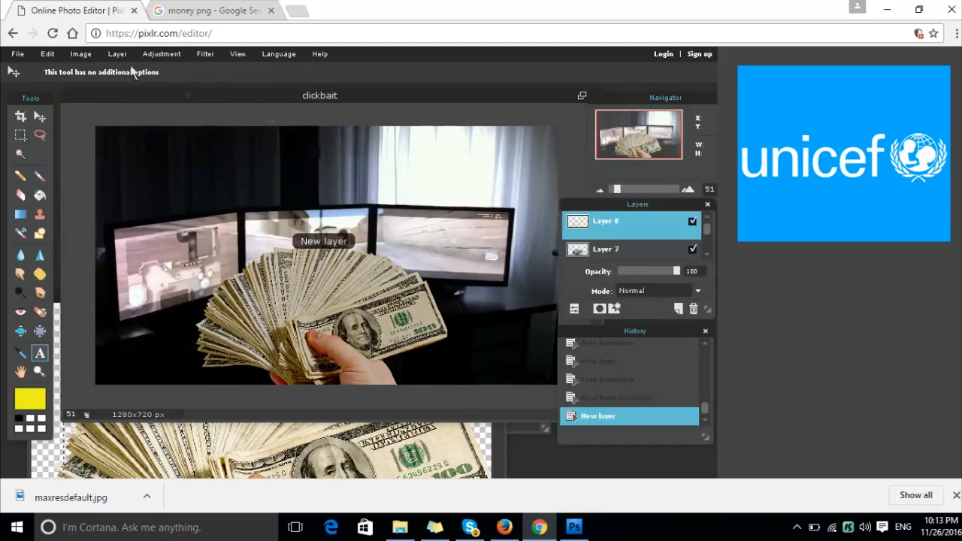
pyautogui.click(40, 194)
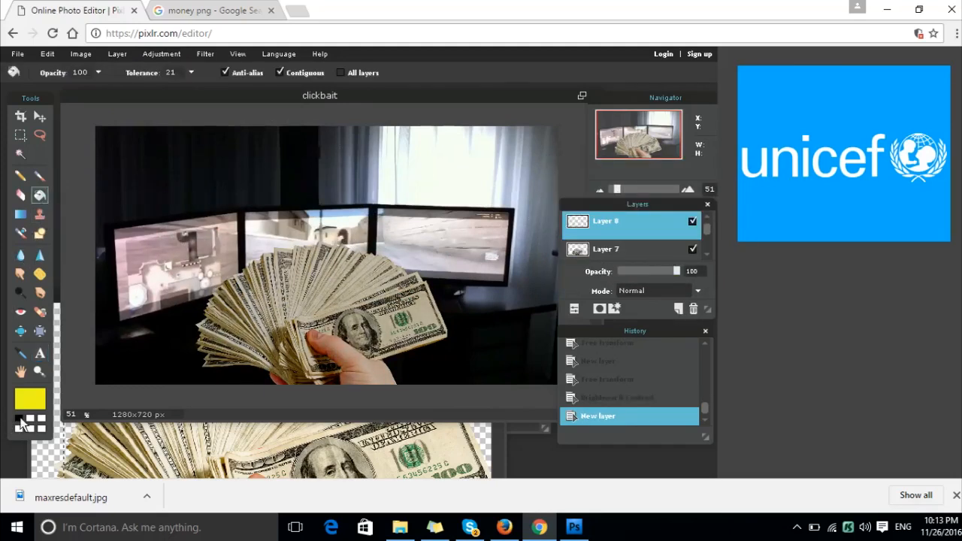
pyautogui.click(20, 421)
pyautogui.click(295, 215)
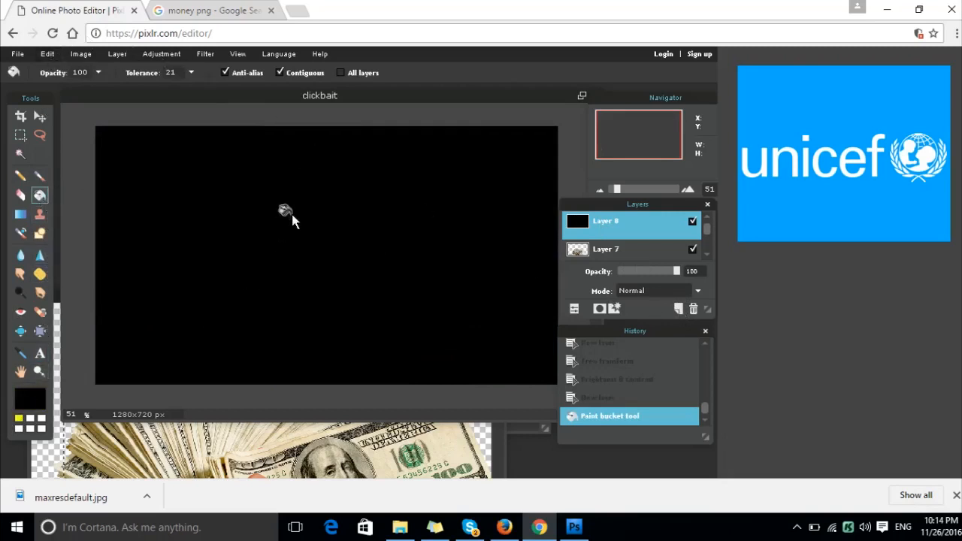
pyautogui.click(284, 257)
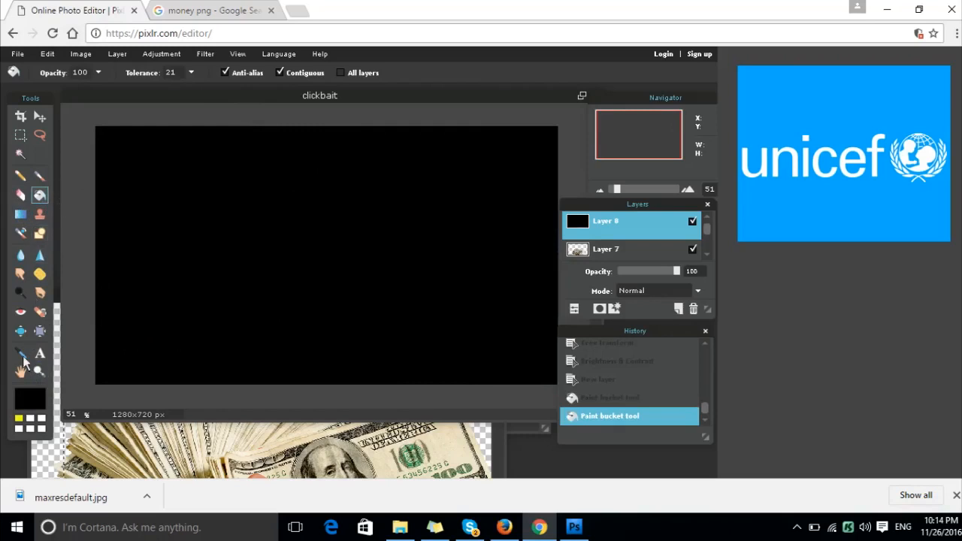
# Change the yellow foreground colour to a golden yellow with a hue of about 51.
pyautogui.click(19, 418)
pyautogui.click(30, 403)
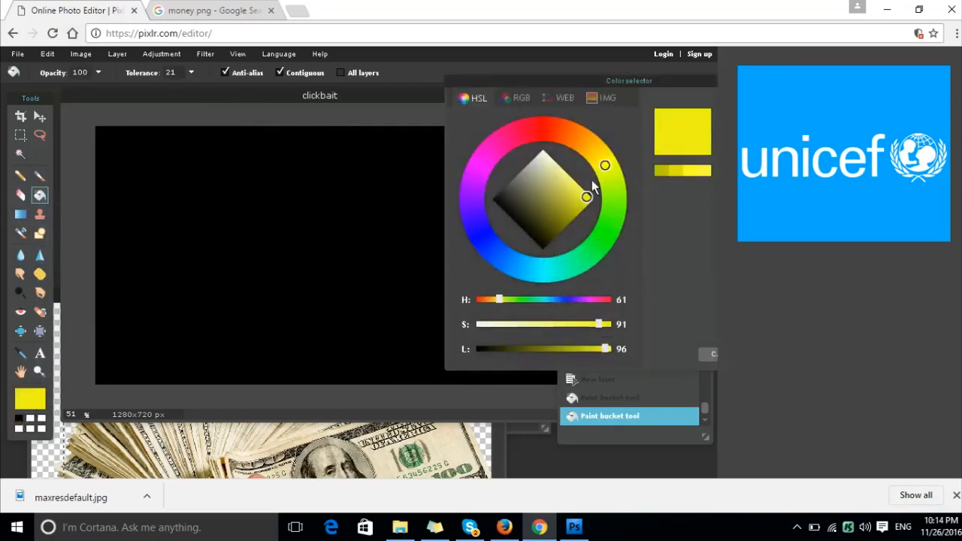
pyautogui.moveTo(605, 166)
pyautogui.mouseDown()
pyautogui.moveTo(565, 136)
pyautogui.moveTo(599, 167)
pyautogui.moveTo(593, 160)
pyautogui.mouseUp()
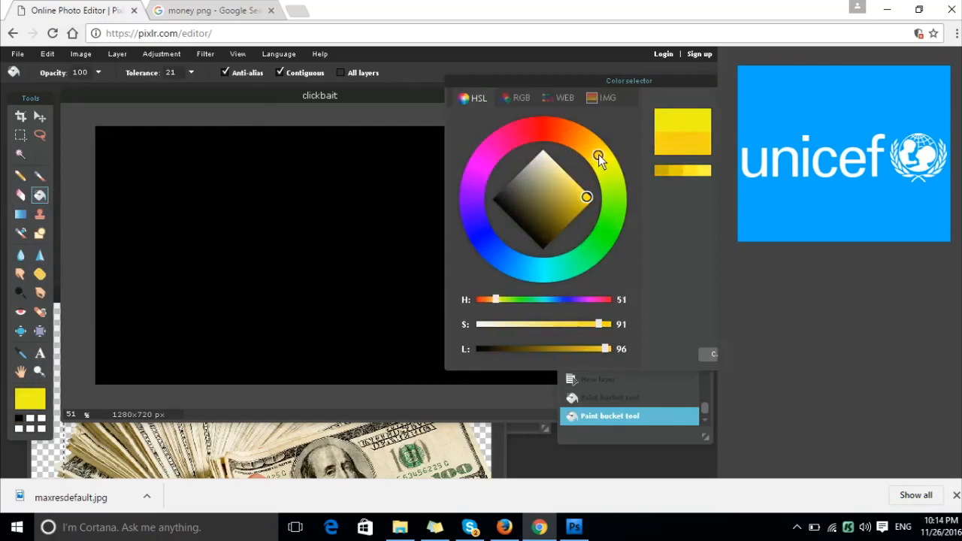
pyautogui.moveTo(676, 83); pyautogui.dragTo(517, 89)
pyautogui.click(626, 353)
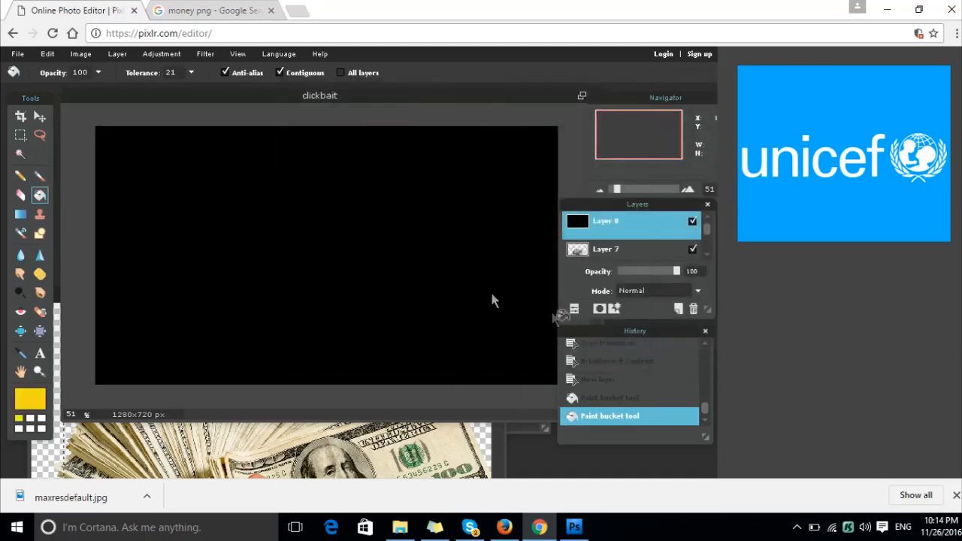
# Set the Brush diameter to 809 and paint one soft golden glow near the centre of the black layer.
pyautogui.click(42, 181)
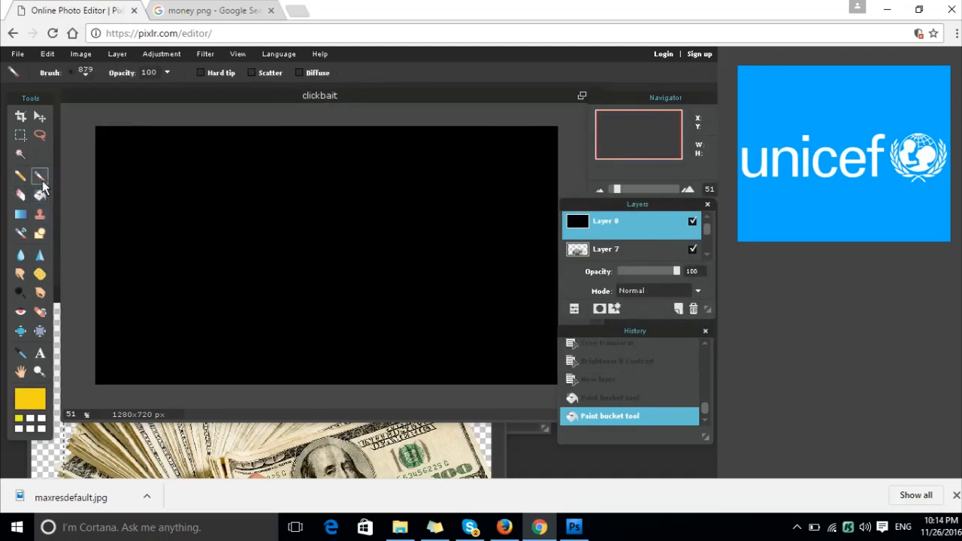
pyautogui.click(82, 71)
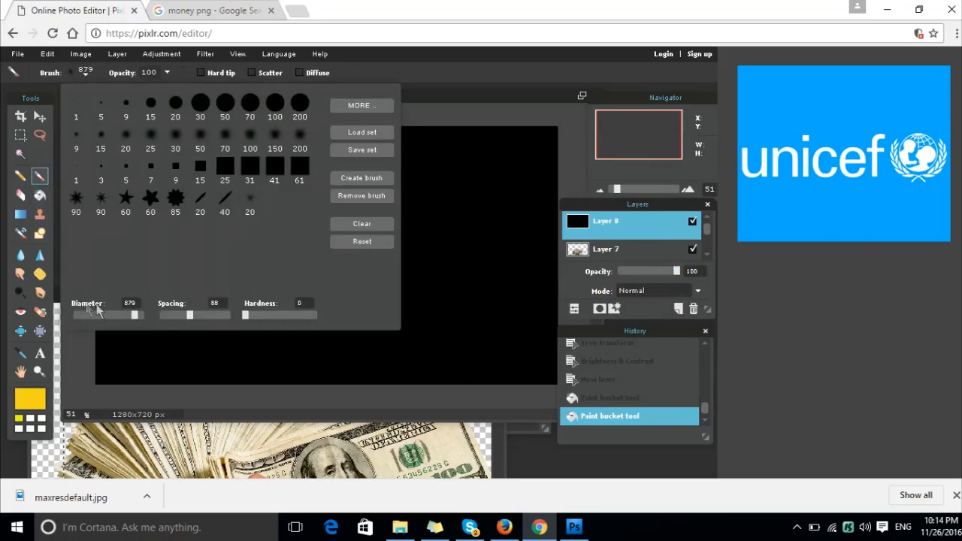
pyautogui.moveTo(135, 318); pyautogui.dragTo(129, 317)
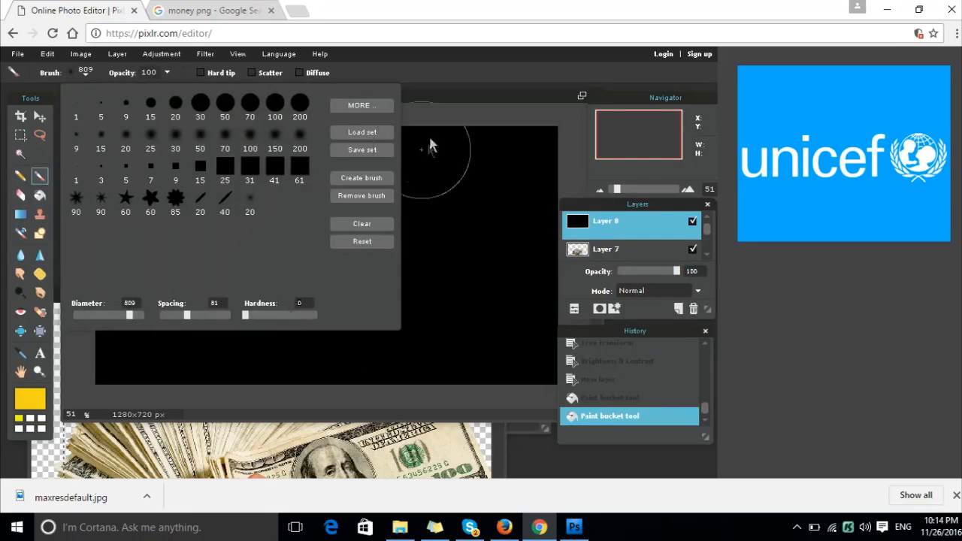
pyautogui.click(479, 95)
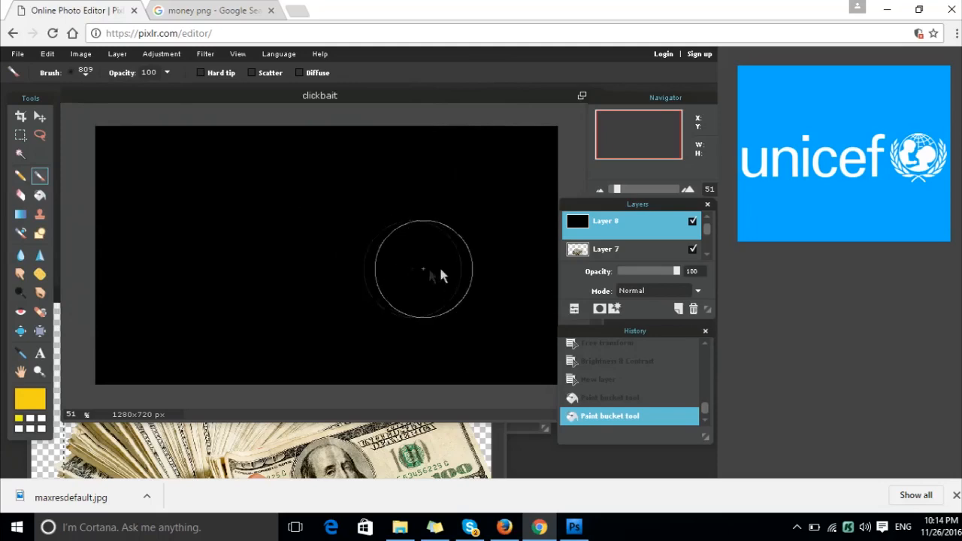
pyautogui.click(363, 249)
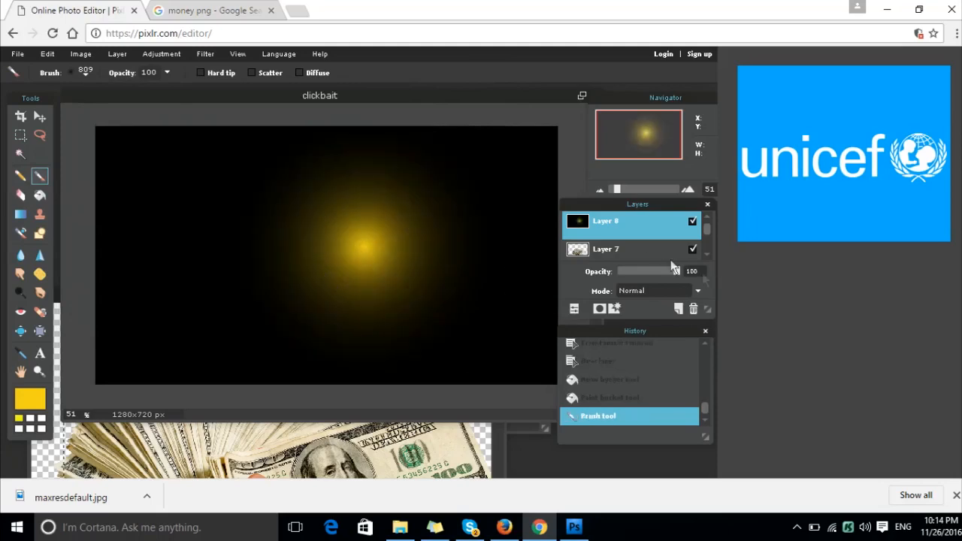
# Set the blend mode of the black glow layer to Alpha.
pyautogui.moveTo(675, 273)
pyautogui.mouseDown()
pyautogui.moveTo(643, 278)
pyautogui.moveTo(680, 280)
pyautogui.mouseUp()
pyautogui.click(664, 290)
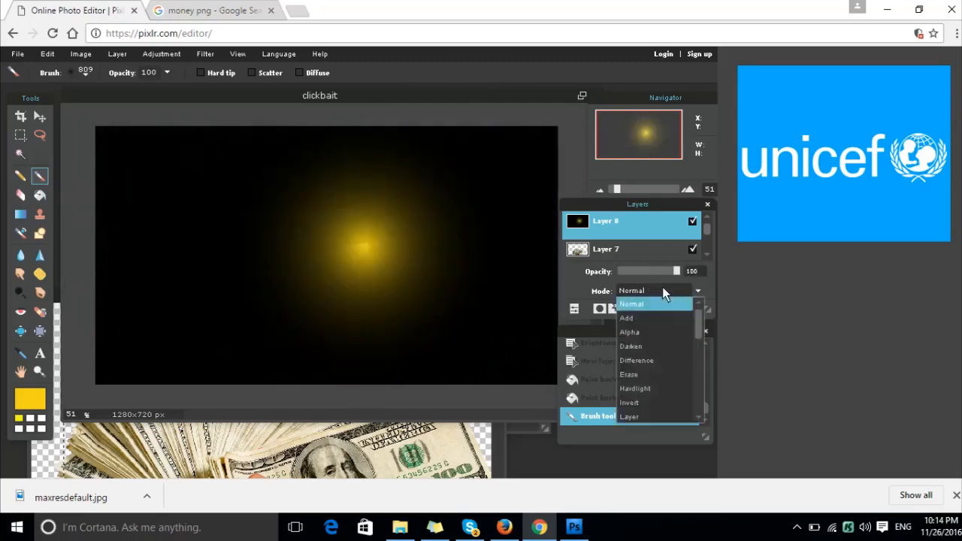
pyautogui.click(648, 330)
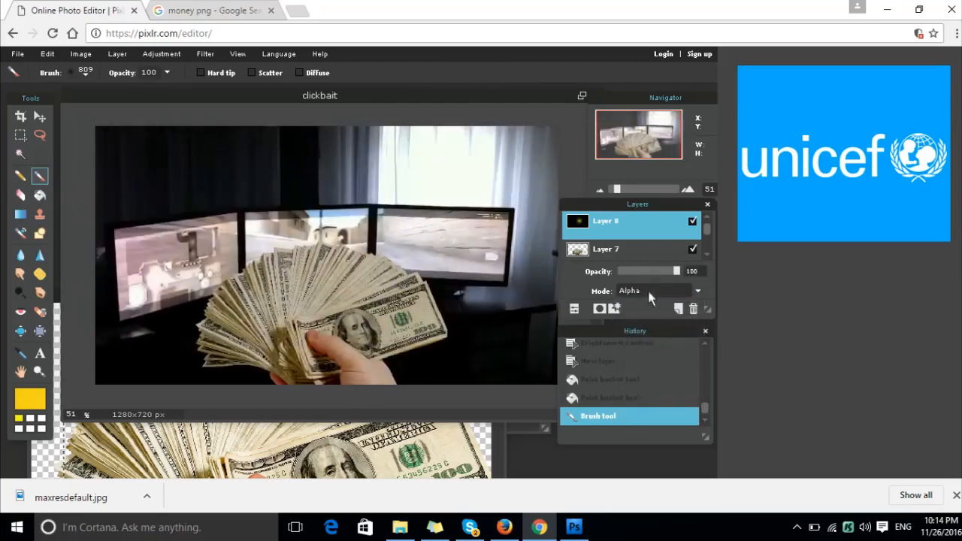
# Try the Darken, Difference and Hardlight blend modes on the black glow layer.
pyautogui.click(655, 290)
pyautogui.click(645, 350)
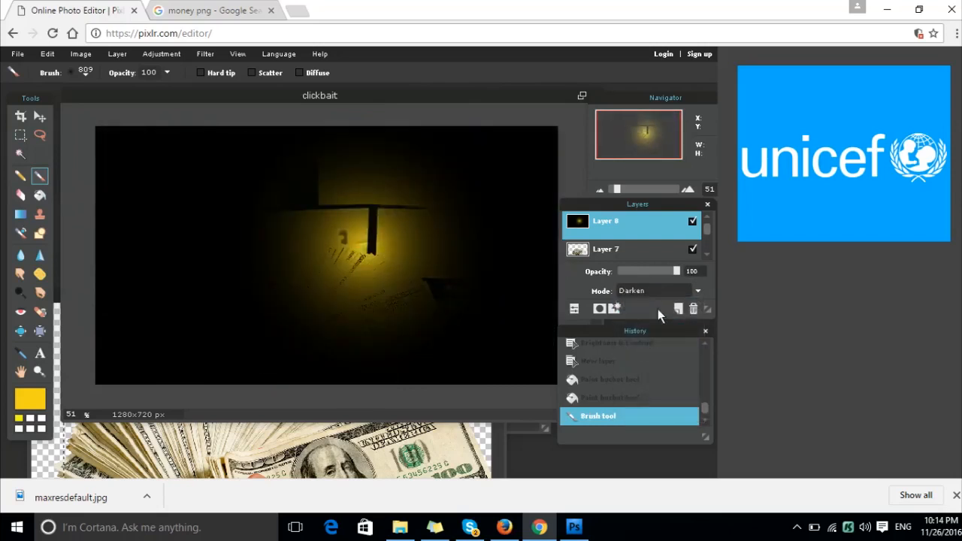
pyautogui.click(656, 290)
pyautogui.click(656, 361)
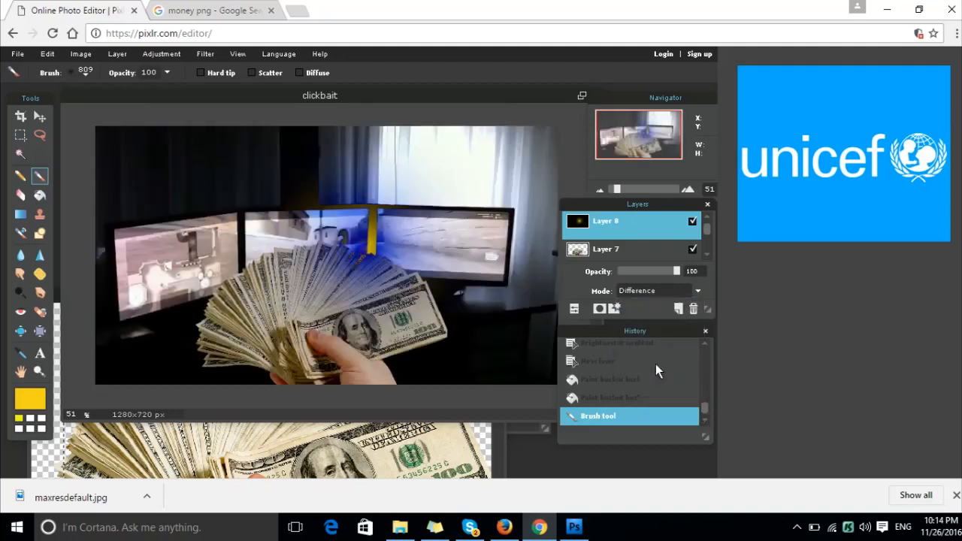
pyautogui.click(669, 290)
pyautogui.click(653, 389)
# Compare the Screen and Overlay blend modes on the black glow layer and settle on Screen.
pyautogui.click(660, 291)
pyautogui.scroll(-3, 664, 389)
pyautogui.scroll(-3, 664, 382)
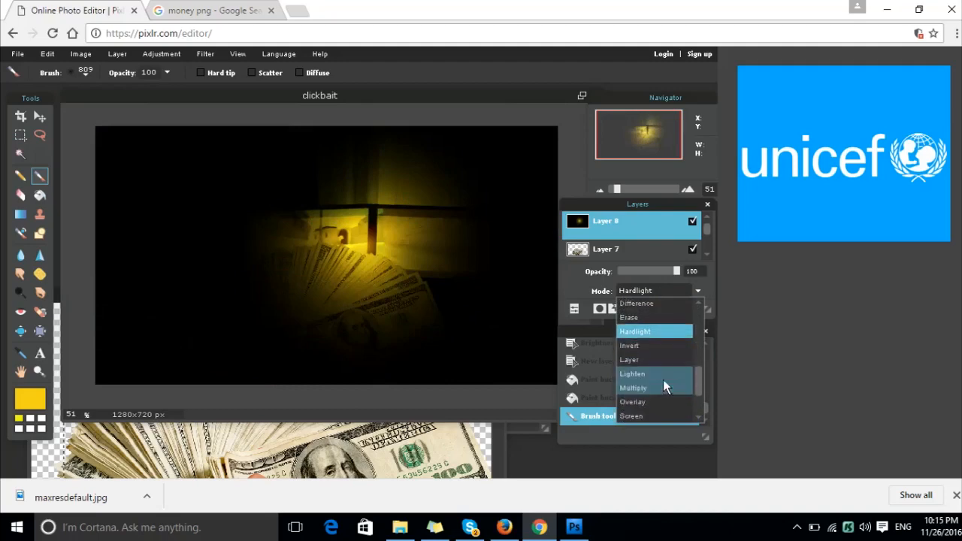
pyautogui.click(651, 400)
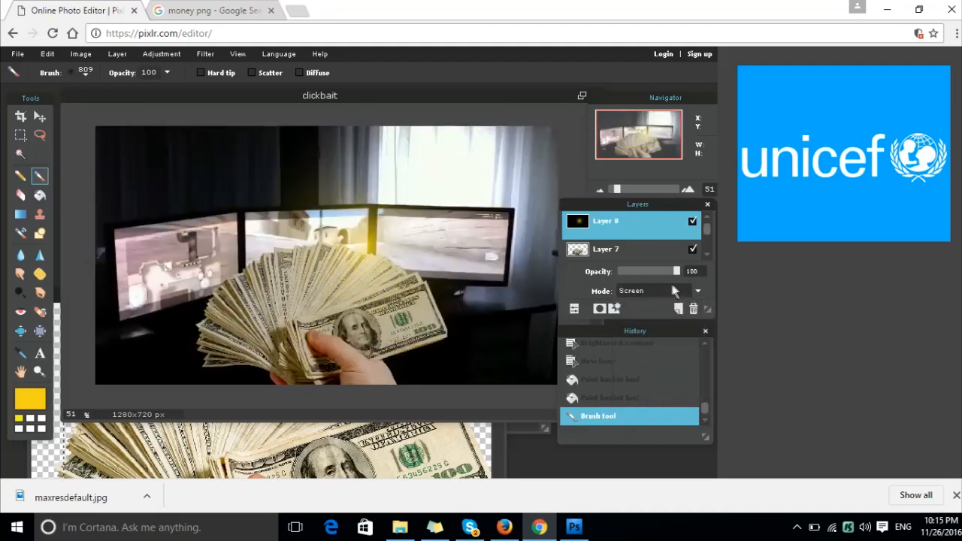
pyautogui.click(674, 291)
pyautogui.click(650, 387)
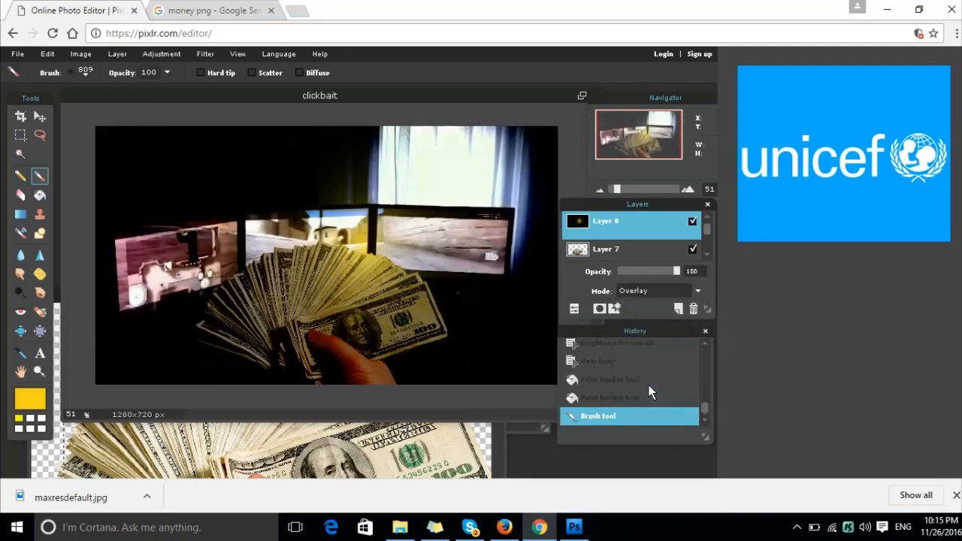
pyautogui.click(676, 289)
pyautogui.click(651, 405)
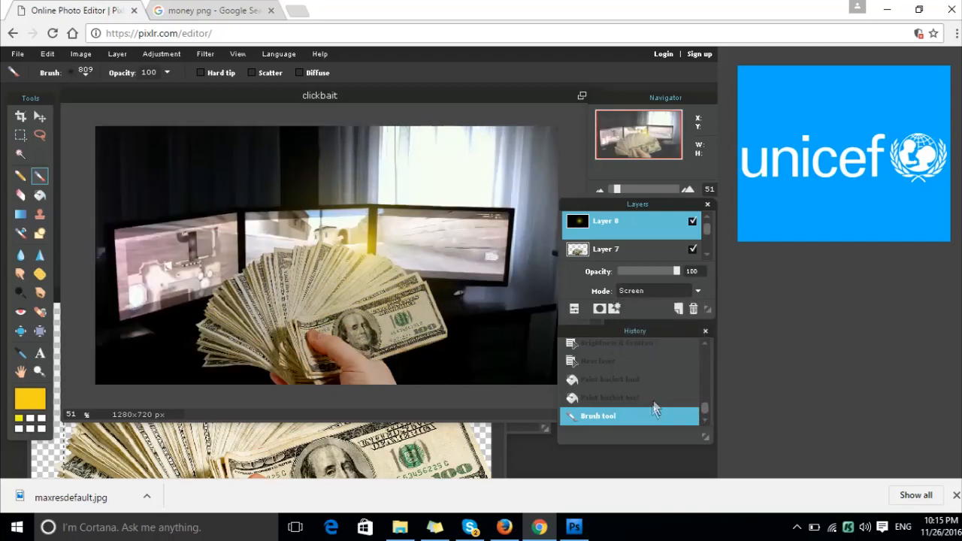
# Paint golden glows at the money fan's left edge and beside the wrist, and lower the glow layer's opacity to 54.
pyautogui.click(245, 274)
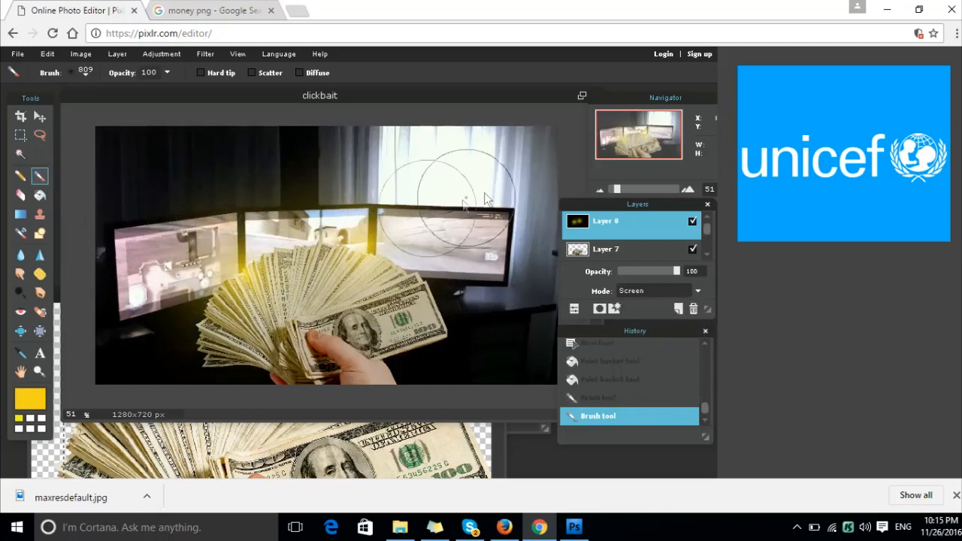
pyautogui.click(379, 361)
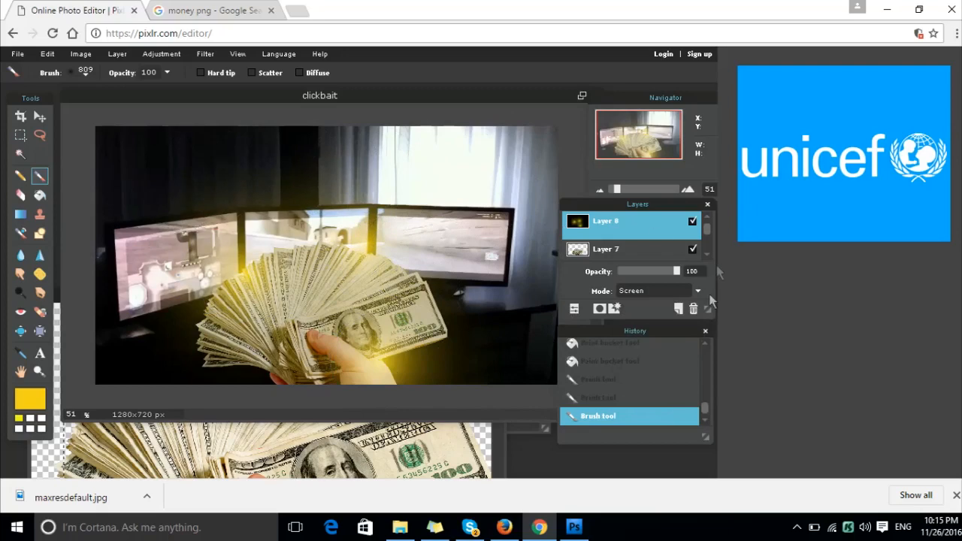
pyautogui.moveTo(676, 271); pyautogui.dragTo(651, 280)
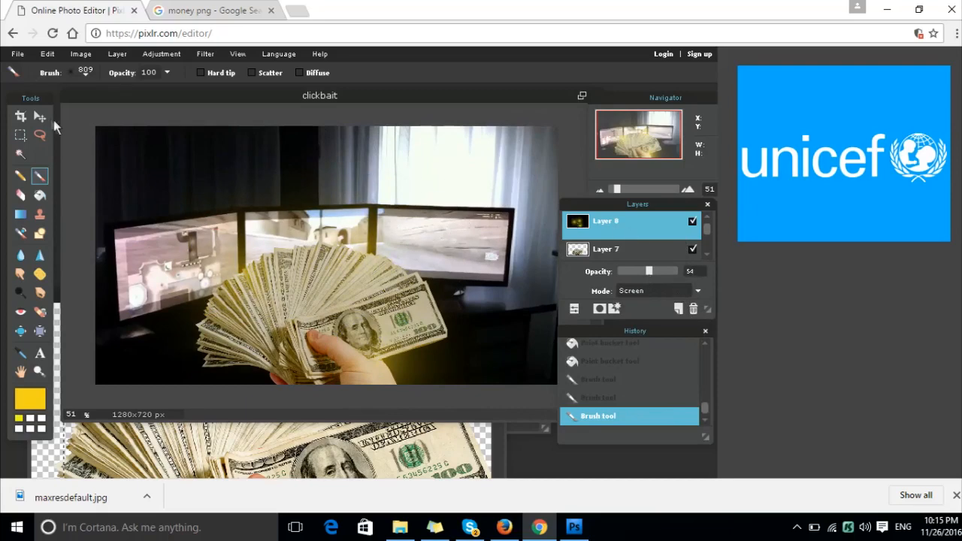
# Set the Brush diameter to 889, paint soft glows over the right monitor and above the left monitor, and undo the last stroke.
pyautogui.click(85, 75)
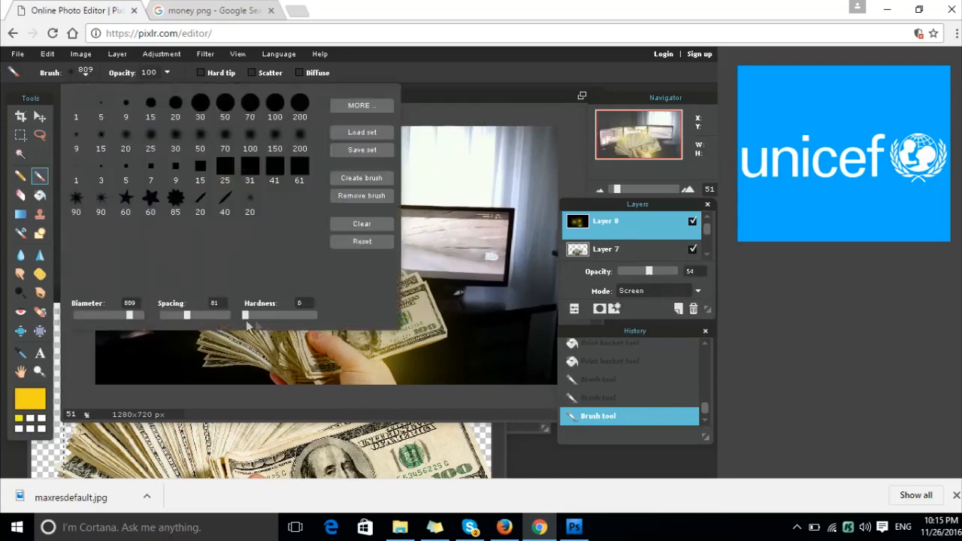
pyautogui.click(137, 316)
pyautogui.click(476, 211)
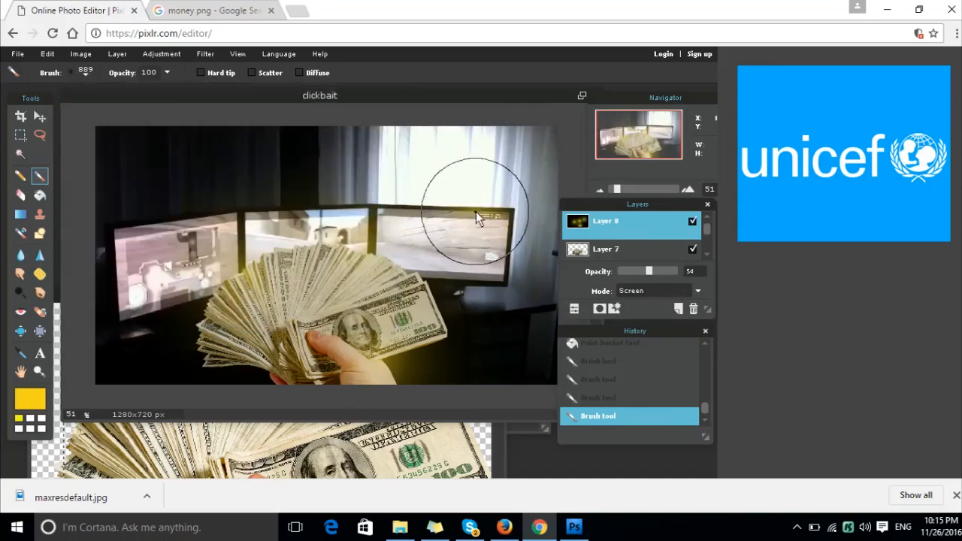
pyautogui.click(154, 203)
pyautogui.click(47, 53)
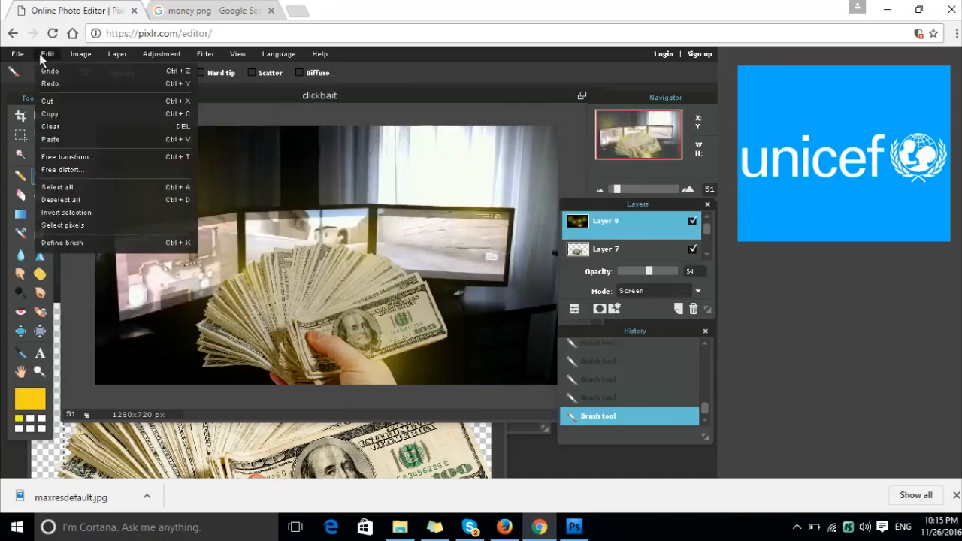
pyautogui.click(52, 71)
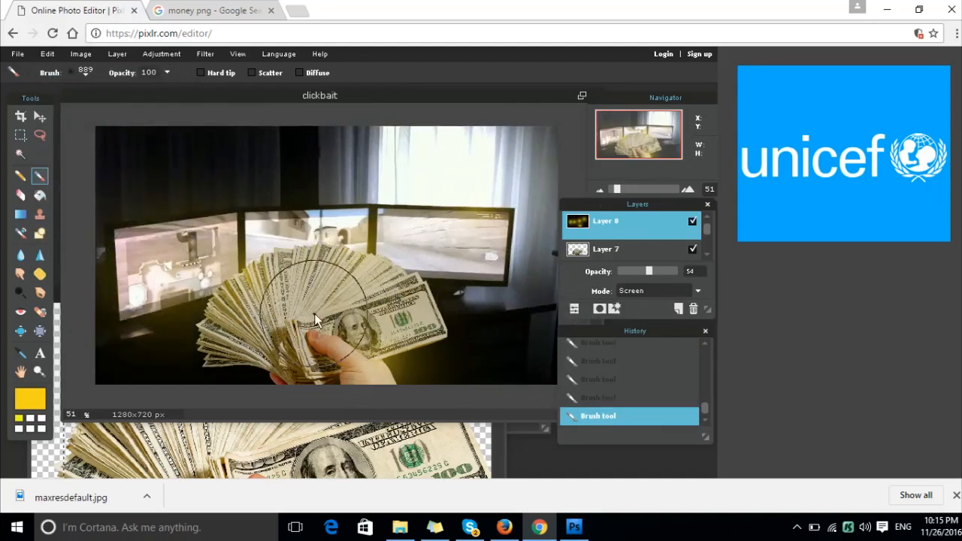
# Fine-tune the glow layer's opacity to 52.
pyautogui.moveTo(650, 272); pyautogui.dragTo(658, 275)
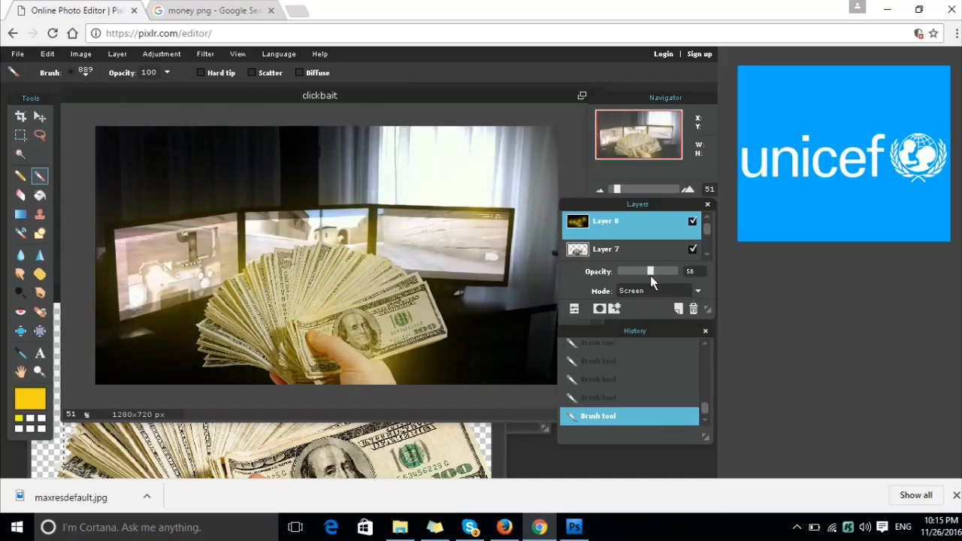
pyautogui.moveTo(650, 277); pyautogui.dragTo(647, 277)
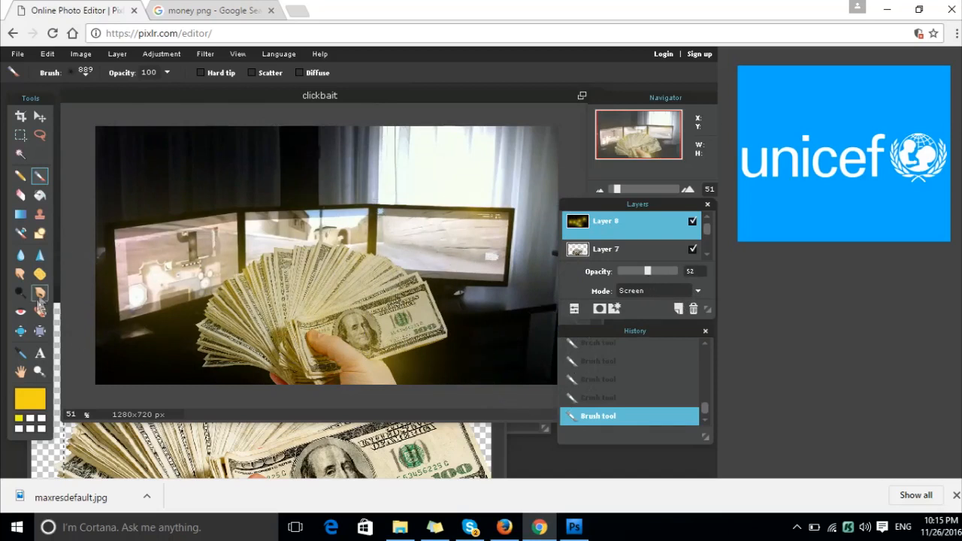
# Add a text reading MAKING MONEY near the image's upper left, coloured bright yellow f5f116.
pyautogui.click(40, 353)
pyautogui.click(141, 139)
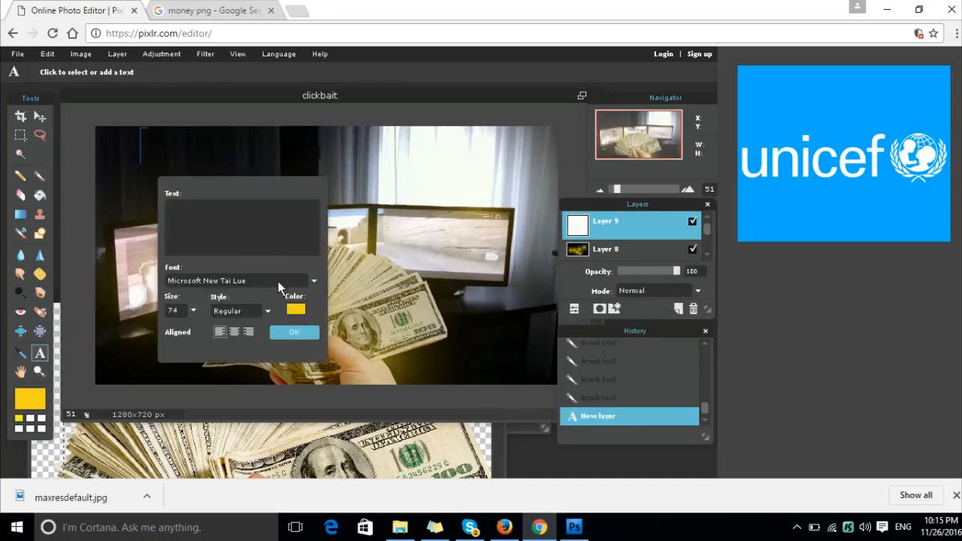
pyautogui.click(298, 311)
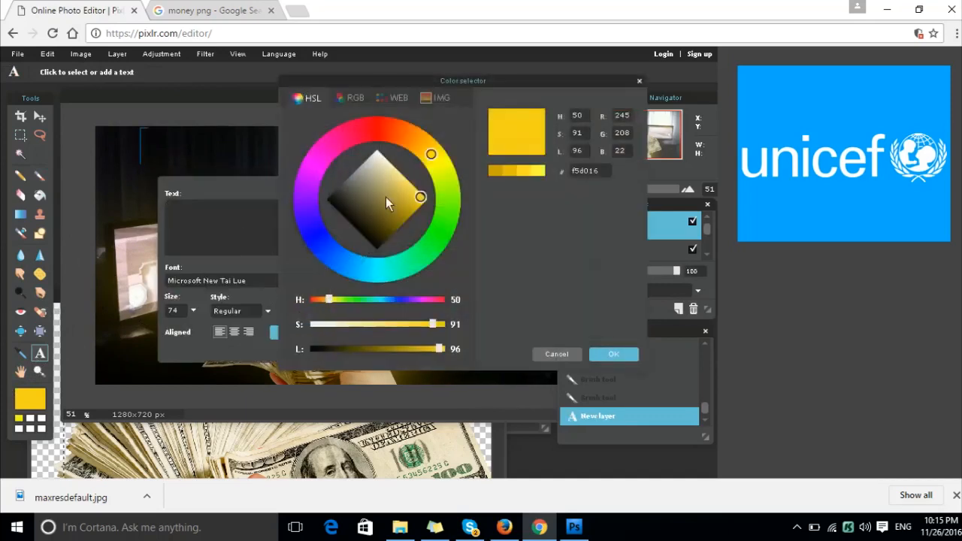
pyautogui.moveTo(429, 154); pyautogui.dragTo(440, 164)
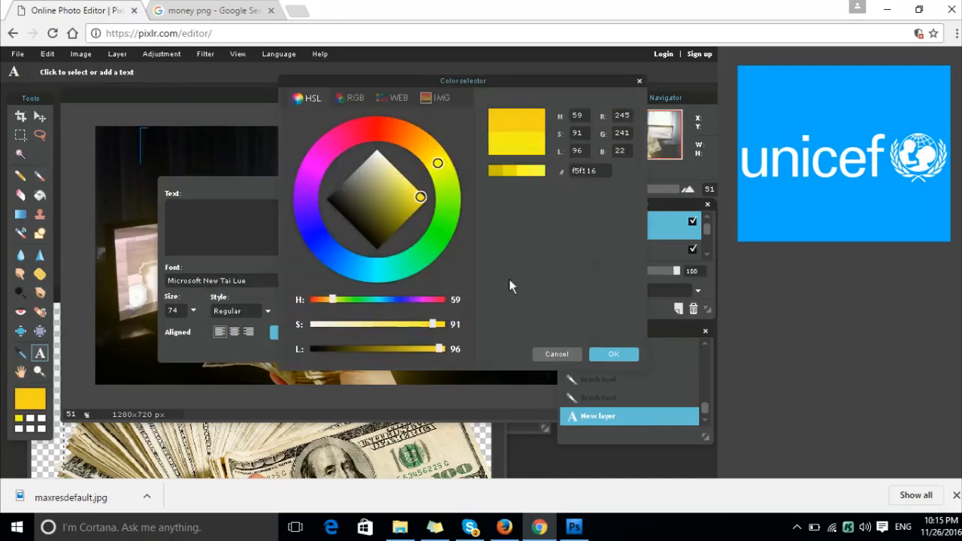
pyautogui.click(631, 355)
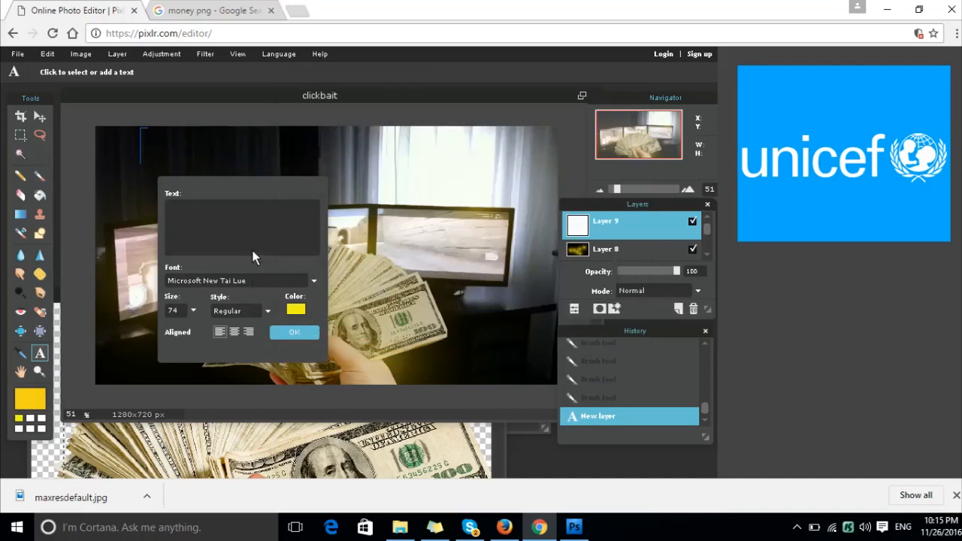
pyautogui.write('iMAK')
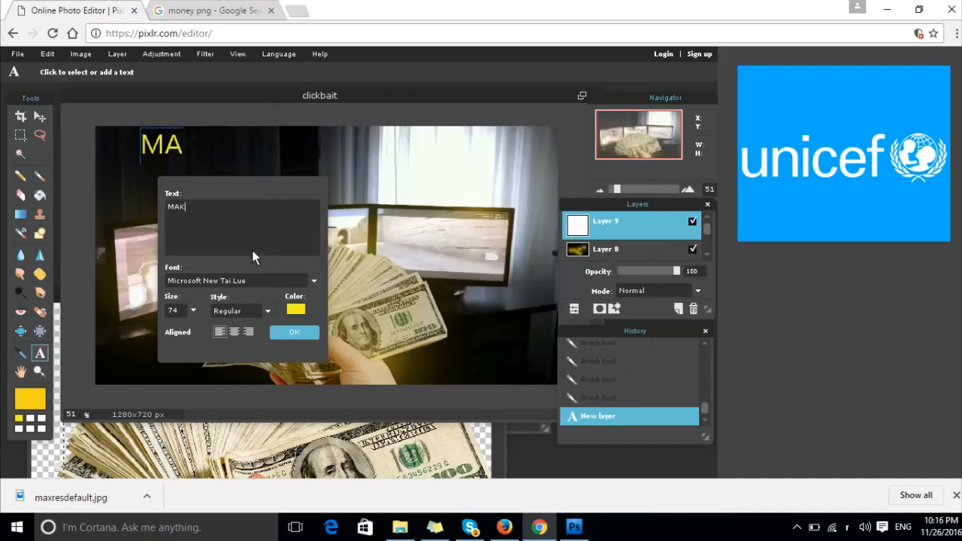
pyautogui.write('ING MONEY')
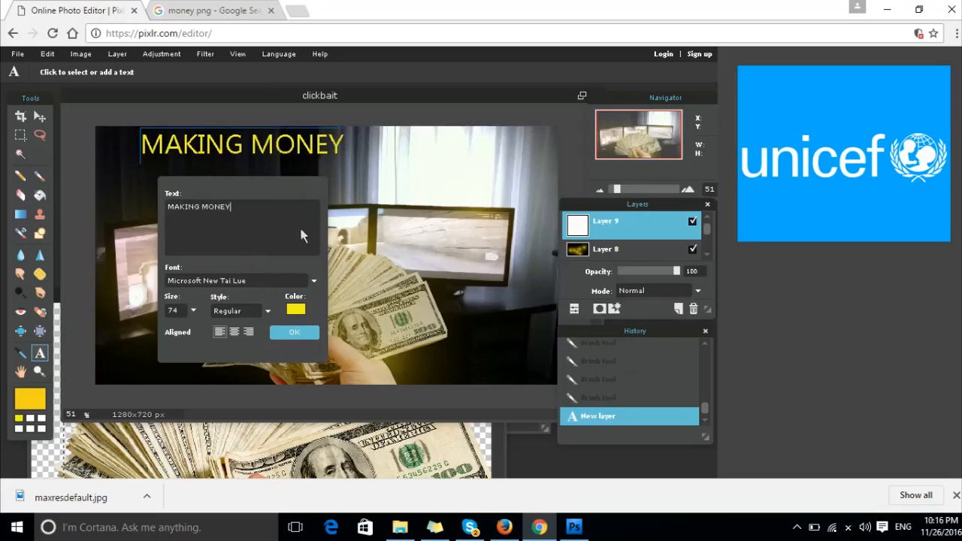
# Style the MAKING MONEY text as Bold at size 130 and move it slightly down and to the left.
pyautogui.click(259, 310)
pyautogui.click(249, 336)
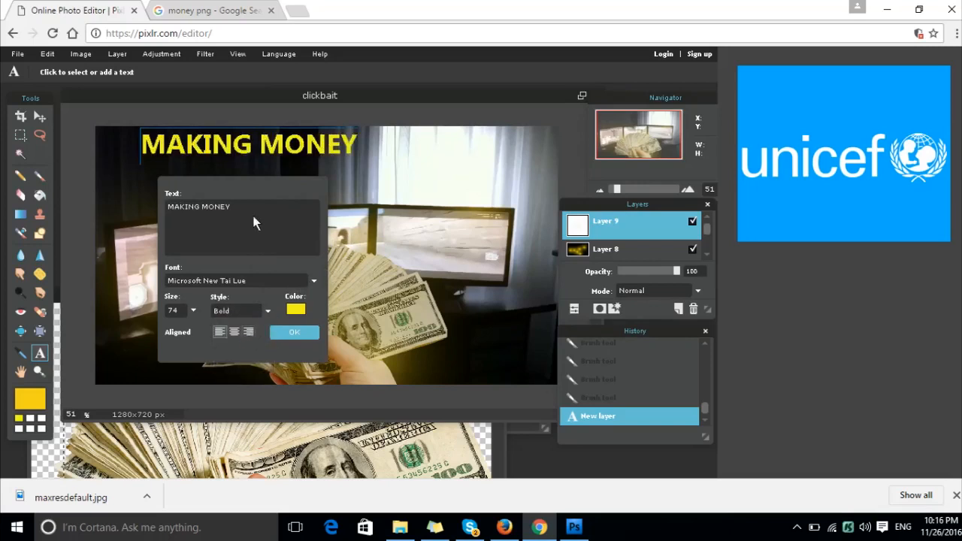
pyautogui.moveTo(262, 228); pyautogui.dragTo(76, 223)
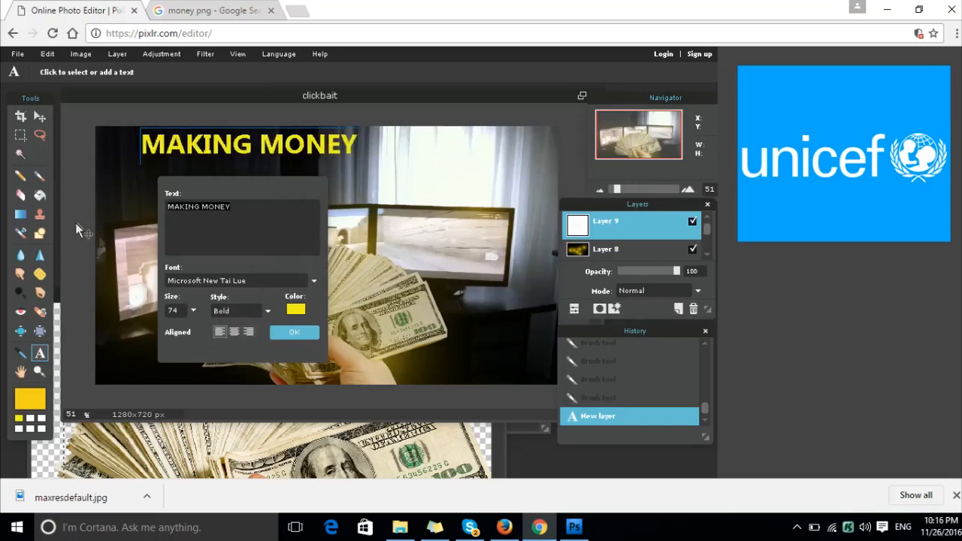
pyautogui.click(193, 310)
pyautogui.moveTo(167, 328); pyautogui.dragTo(198, 334)
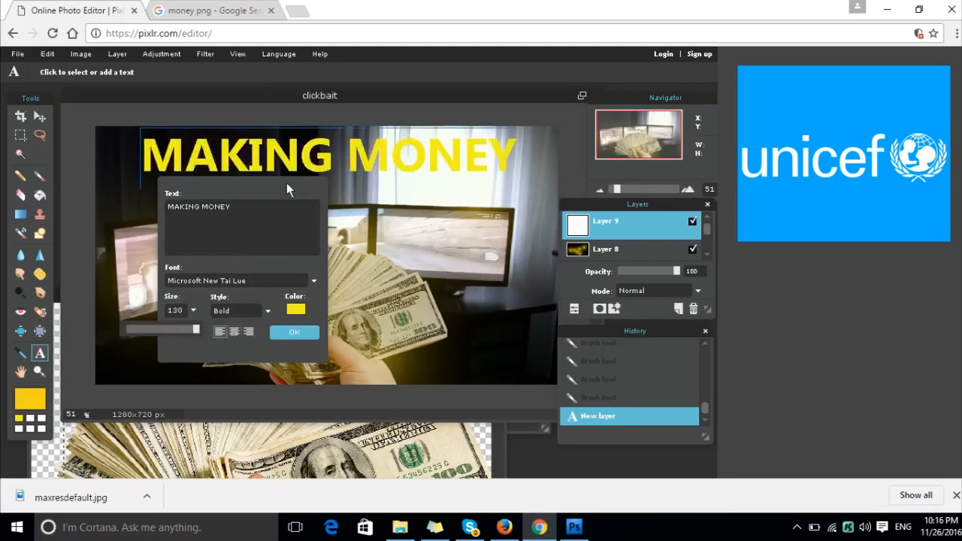
pyautogui.click(299, 334)
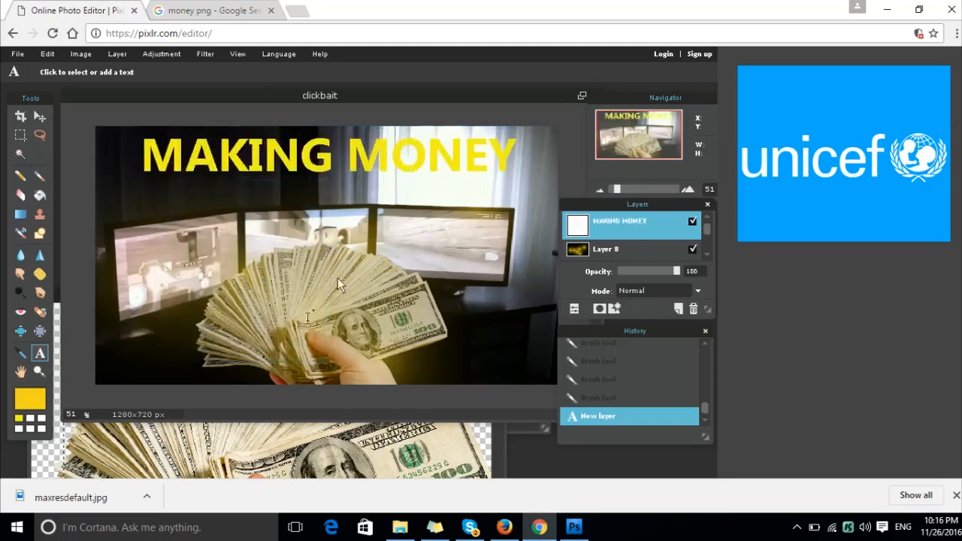
pyautogui.click(40, 116)
pyautogui.moveTo(337, 154); pyautogui.dragTo(328, 165)
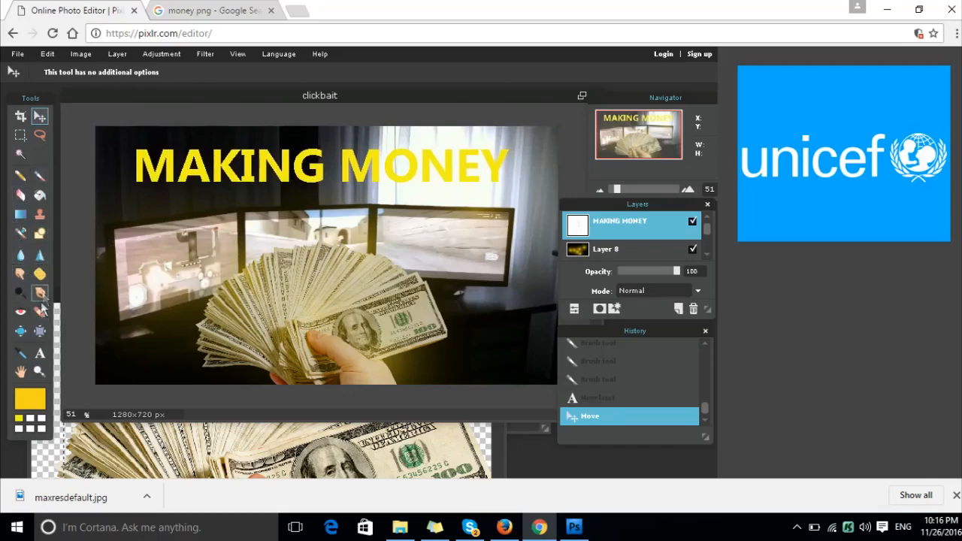
# Start a second text just below the MAKING MONEY title with the word ON in Bold style.
pyautogui.click(41, 354)
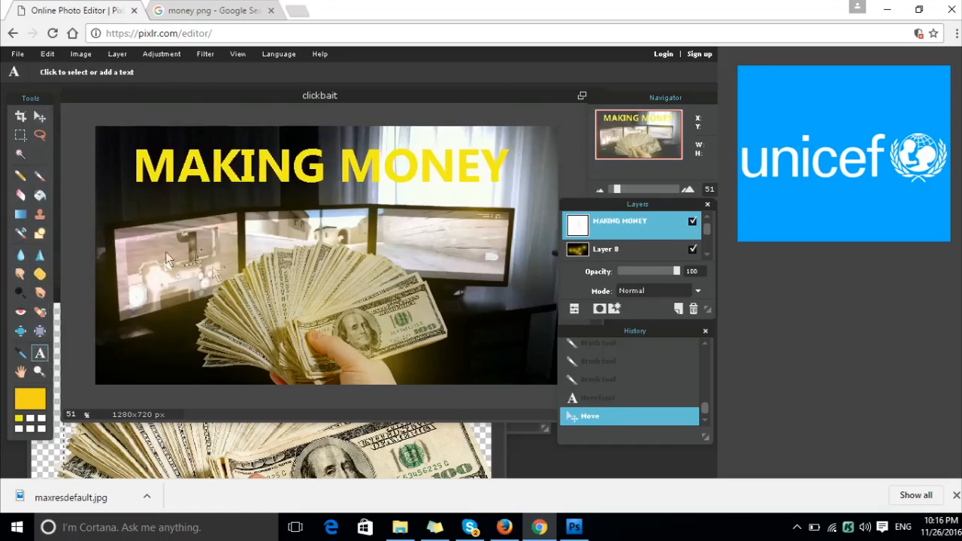
pyautogui.click(158, 226)
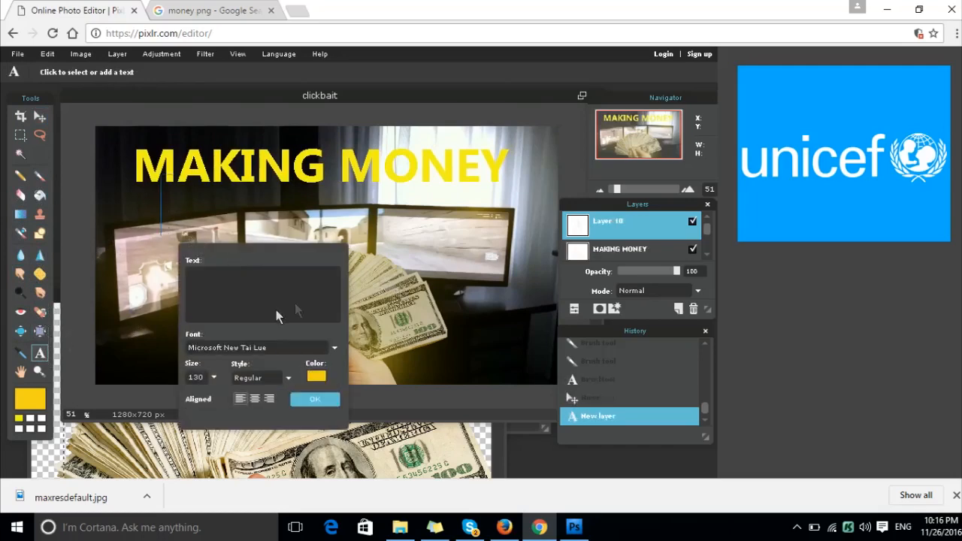
pyautogui.write('ON')
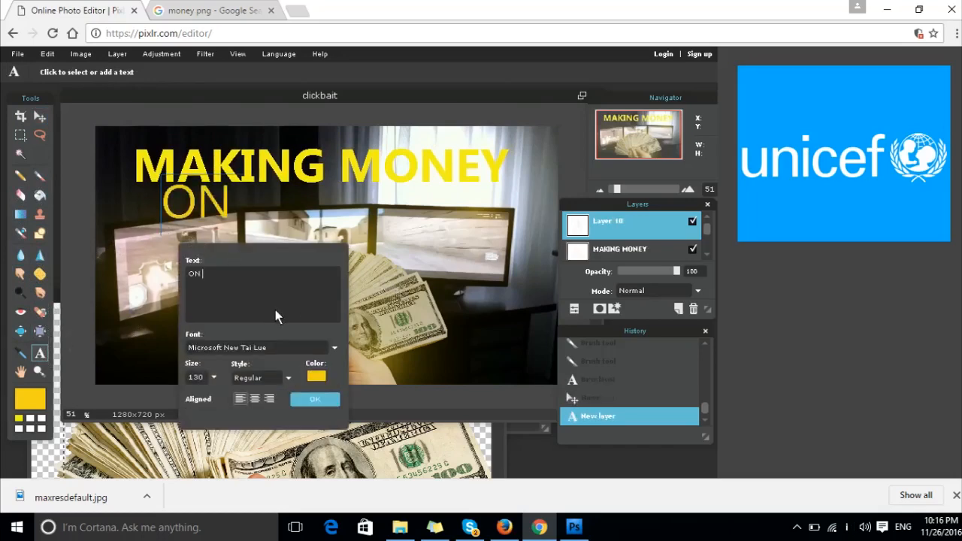
pyautogui.click(269, 378)
pyautogui.click(258, 405)
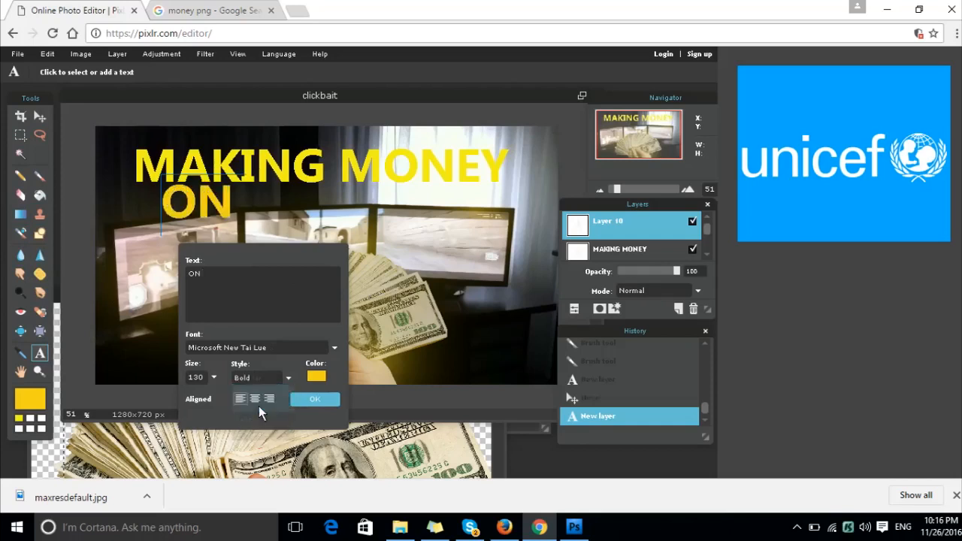
# Extend the second text so that it reads ON CSGO.
pyautogui.click(247, 289)
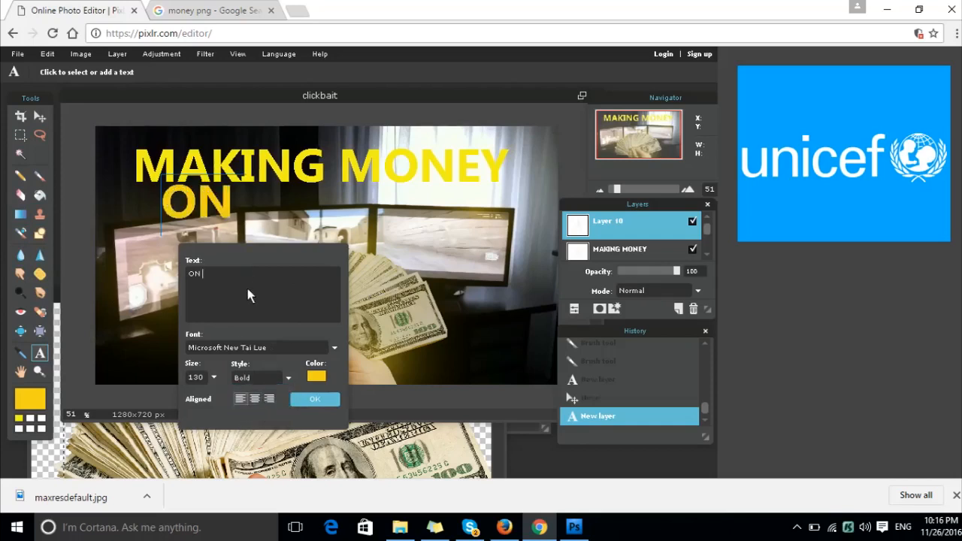
pyautogui.write('CS.')
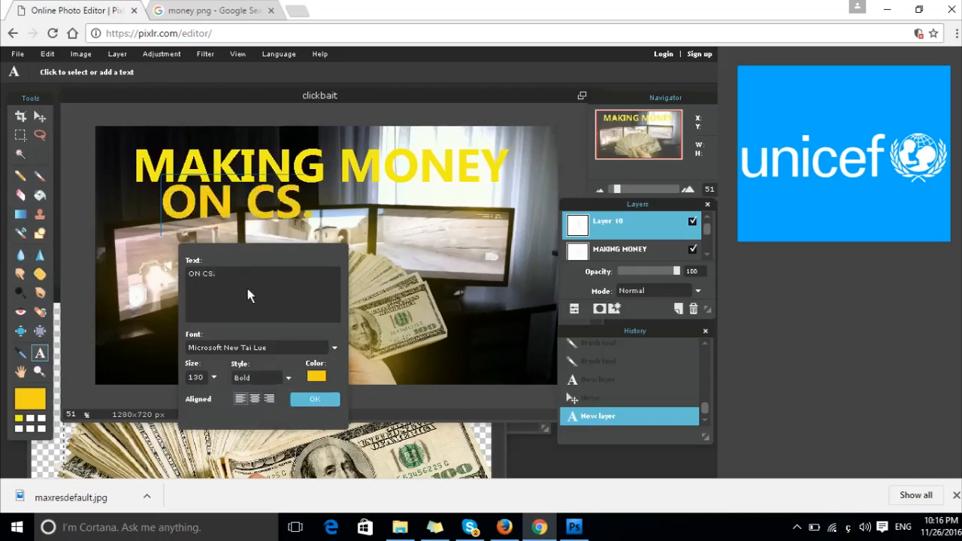
pyautogui.press('BackSpace')
pyautogui.write('>')
pyautogui.press('BackSpace')
pyautogui.write(".'")
pyautogui.press('BackSpace')
pyautogui.write('go')
pyautogui.press('BackSpace')
pyautogui.press('BackSpace')
pyautogui.write('GO')
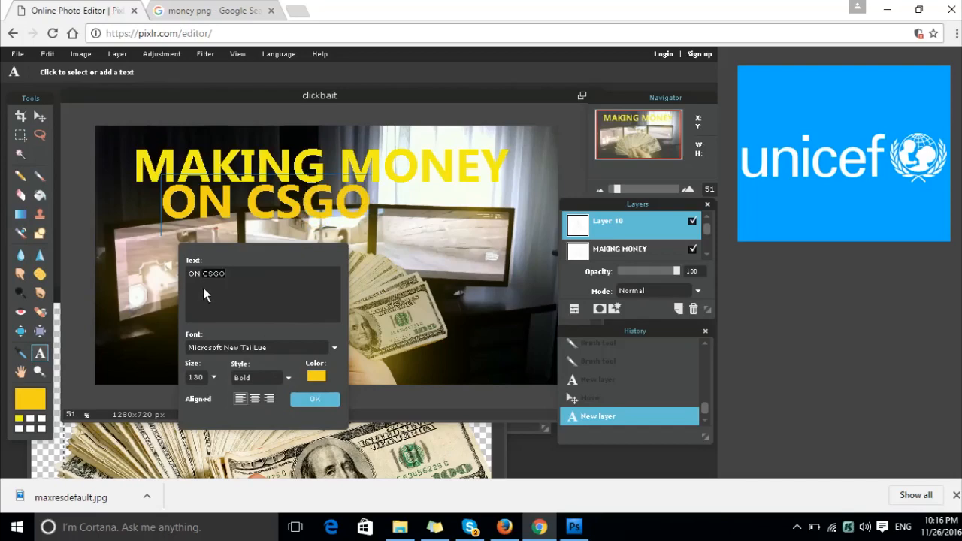
# Colour the ON CSGO text near-white fcfcfc and finish editing it.
pyautogui.click(322, 377)
pyautogui.moveTo(419, 197)
pyautogui.mouseDown()
pyautogui.moveTo(429, 156)
pyautogui.moveTo(376, 153)
pyautogui.mouseUp()
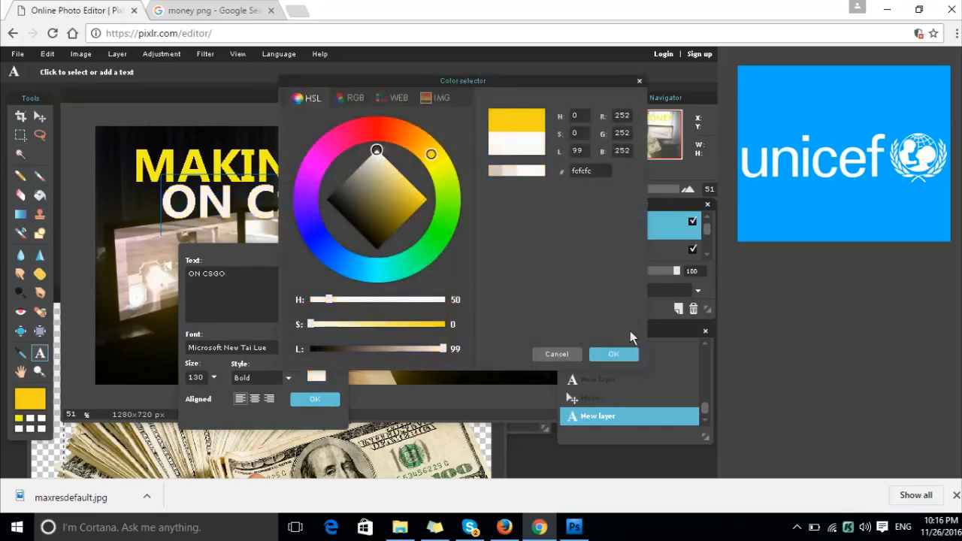
pyautogui.click(612, 355)
pyautogui.click(316, 399)
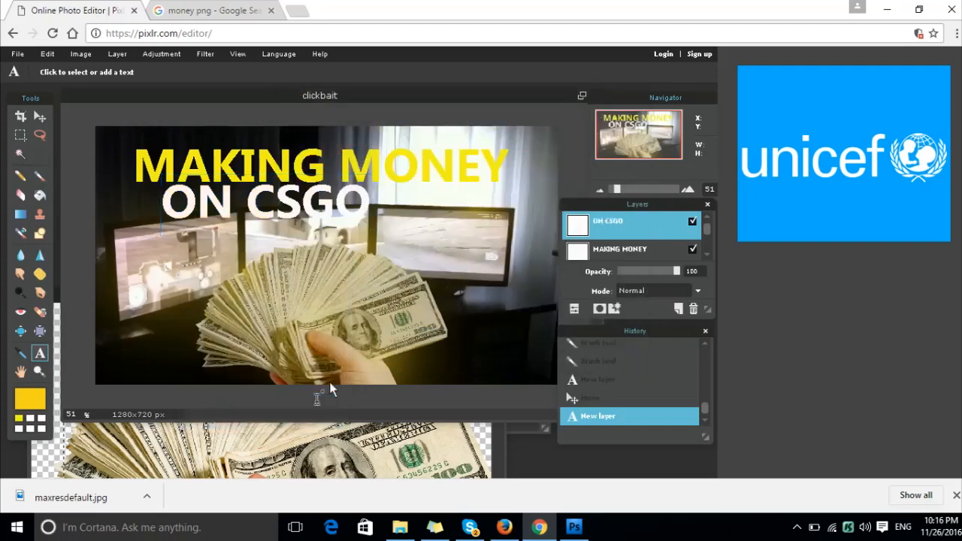
# Move the ON CSGO text left so that it lines up under the start of the MAKING MONEY title.
pyautogui.click(40, 116)
pyautogui.moveTo(259, 205)
pyautogui.mouseDown()
pyautogui.moveTo(321, 214)
pyautogui.moveTo(240, 207)
pyautogui.mouseUp()
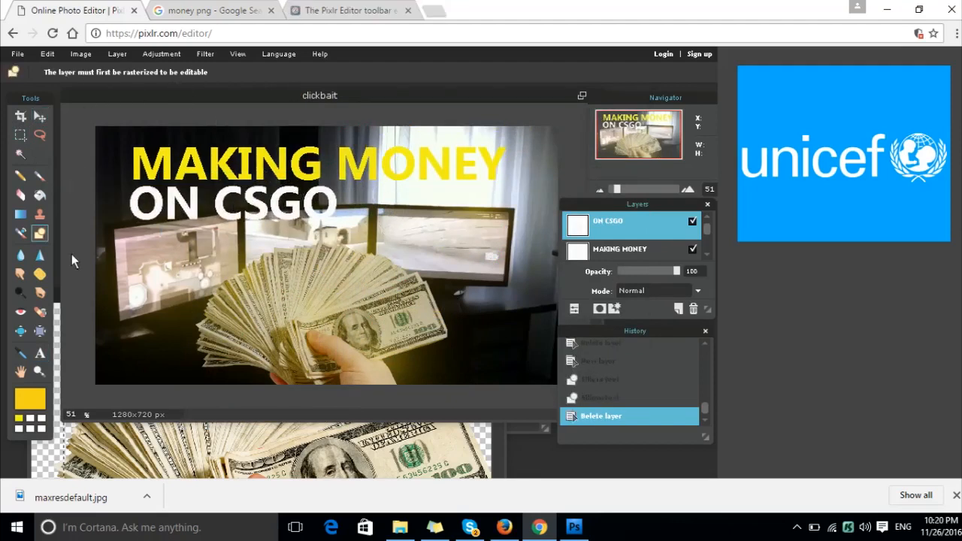
# Add a new layer above the ON CSGO text and set the ellipse shape to unfilled with border size 8.
pyautogui.click(679, 308)
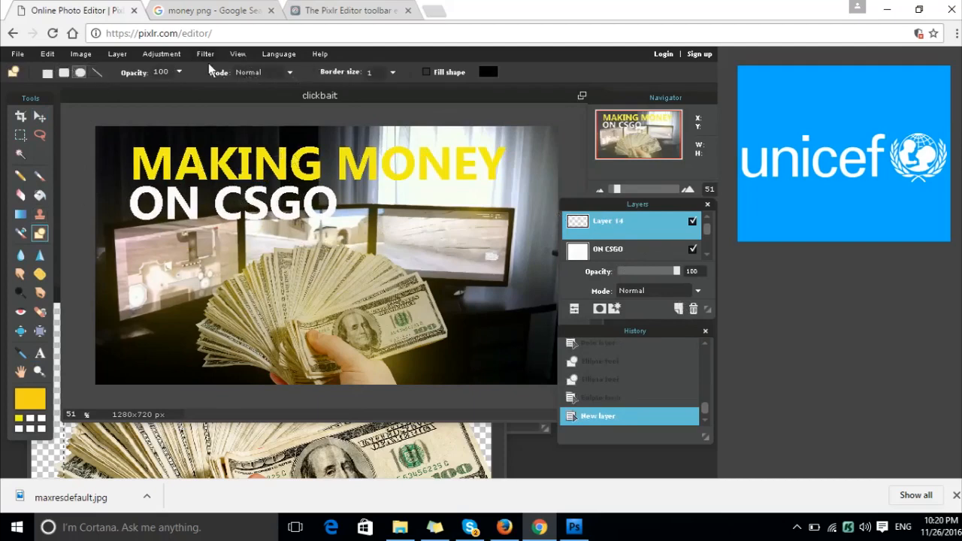
pyautogui.click(428, 73)
pyautogui.click(427, 73)
pyautogui.click(393, 70)
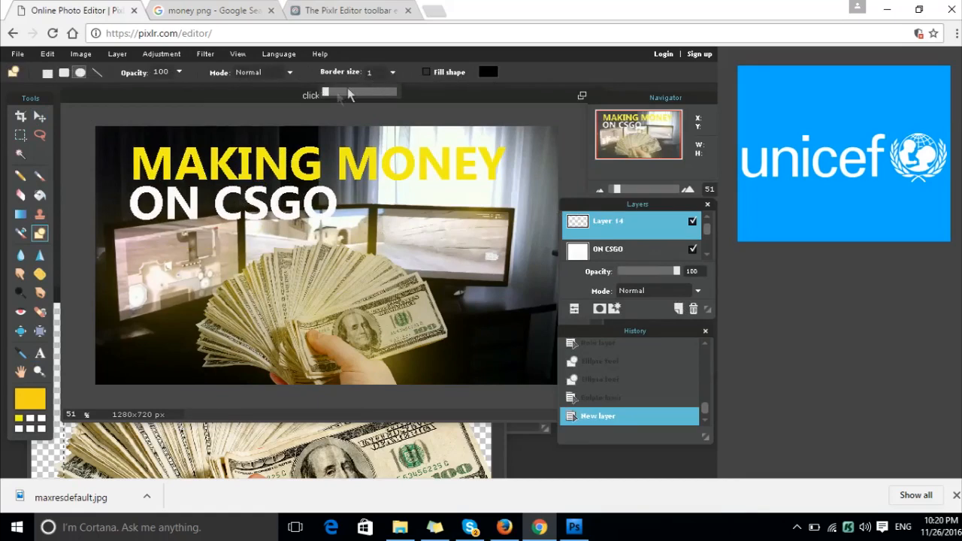
pyautogui.moveTo(325, 91); pyautogui.dragTo(331, 91)
# Change the drawing colour to a strong, saturated red.
pyautogui.click(30, 400)
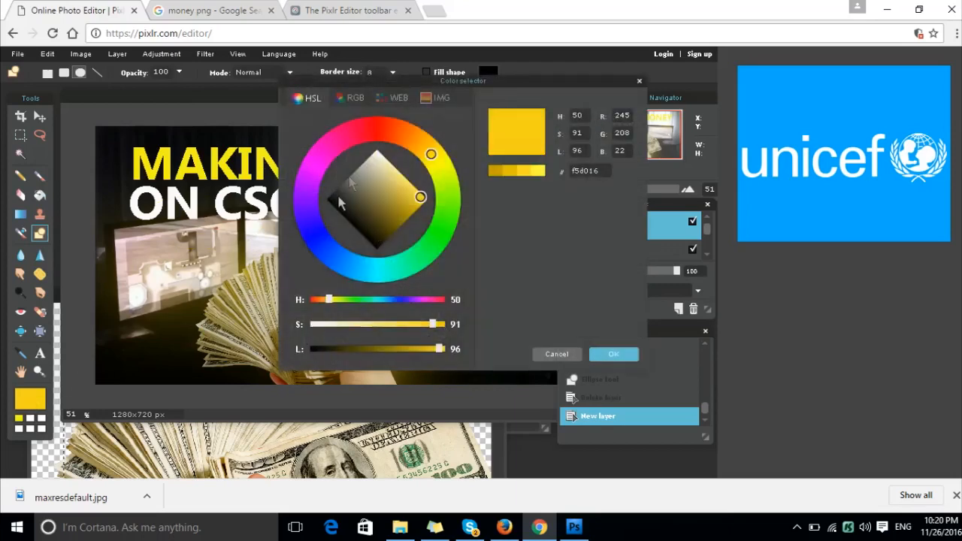
pyautogui.moveTo(390, 141); pyautogui.dragTo(374, 141)
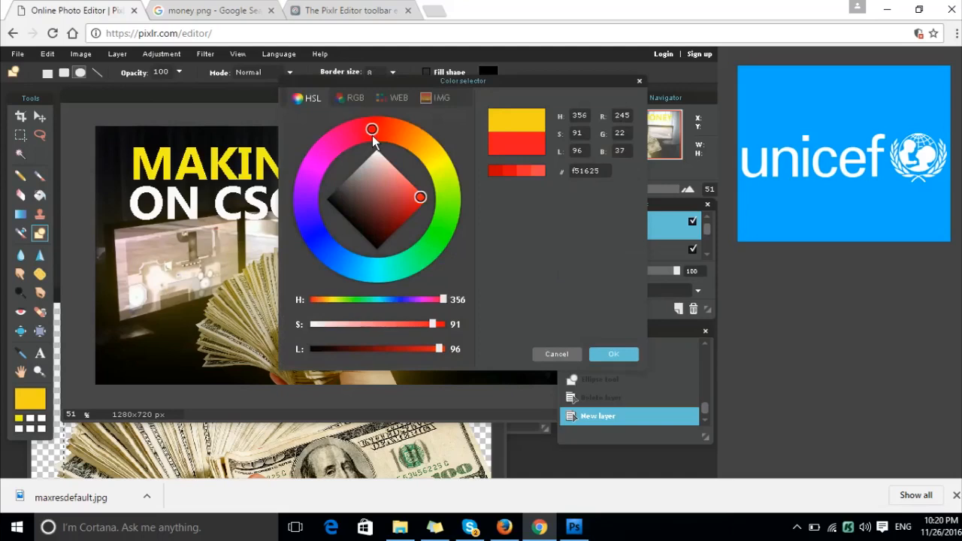
pyautogui.moveTo(405, 218); pyautogui.dragTo(417, 206)
pyautogui.click(634, 361)
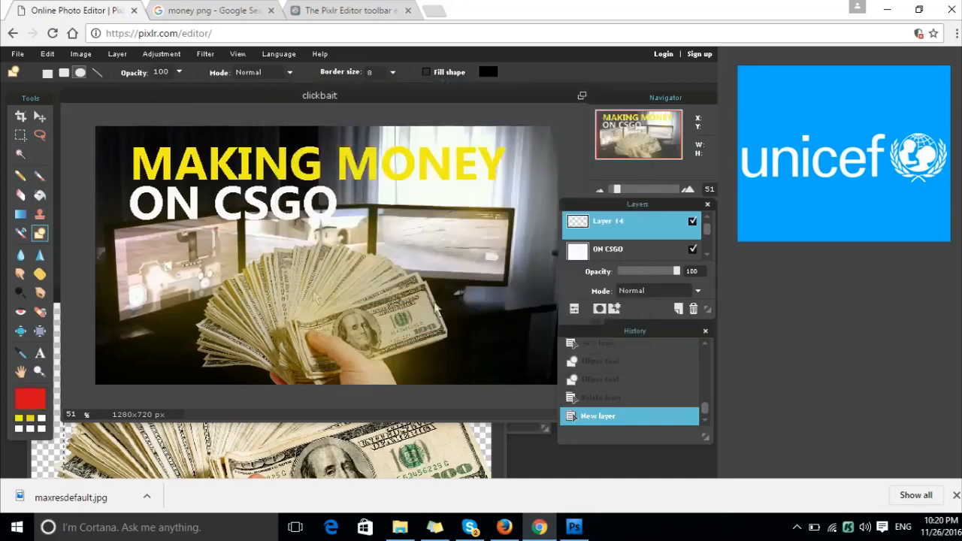
# Draw a red ellipse outline around the fanned money and hand, and nudge it slightly left to centre it.
pyautogui.moveTo(428, 393); pyautogui.dragTo(458, 402)
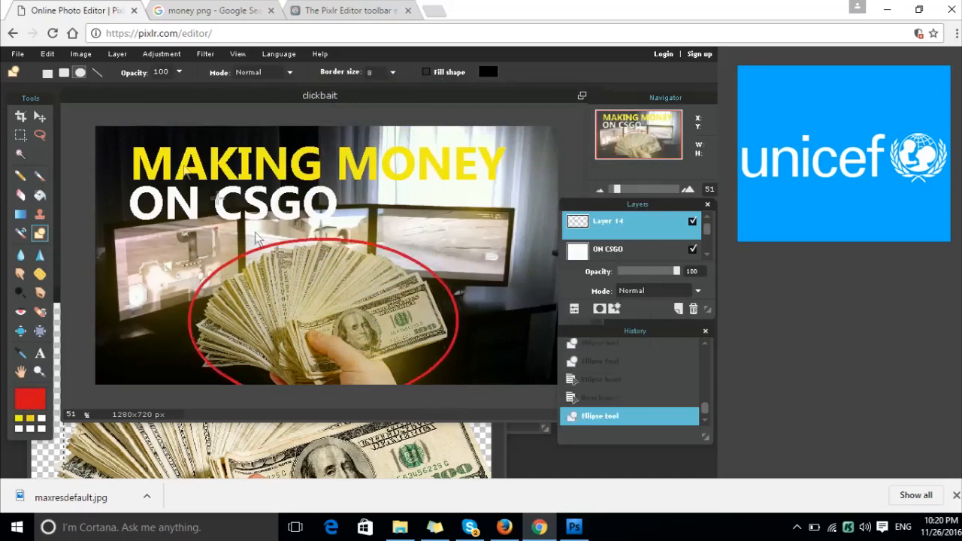
pyautogui.click(40, 116)
pyautogui.moveTo(376, 331)
pyautogui.mouseDown()
pyautogui.moveTo(369, 317)
pyautogui.moveTo(375, 331)
pyautogui.mouseUp()
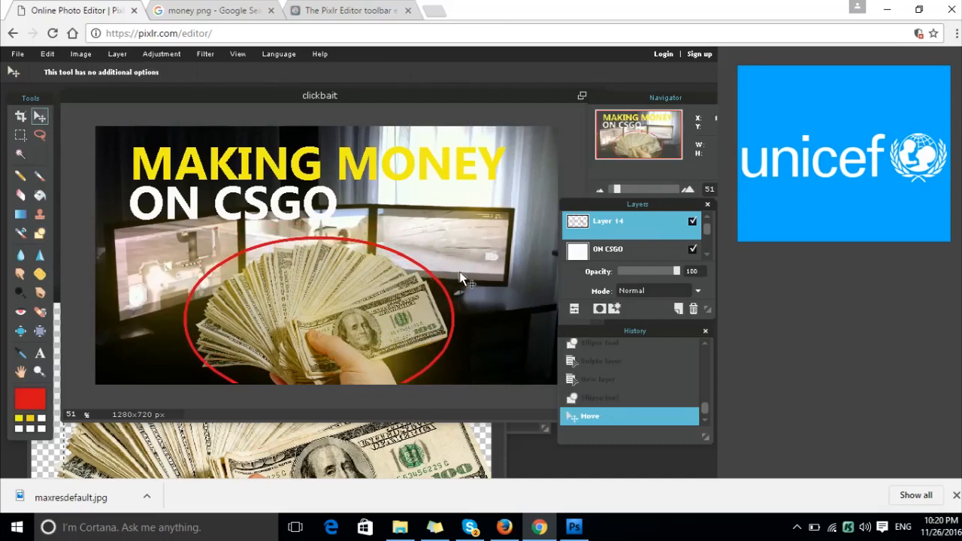
# On another new layer, draw an unfilled red rectangle with border size 9 along the edges of the whole image.
pyautogui.click(680, 309)
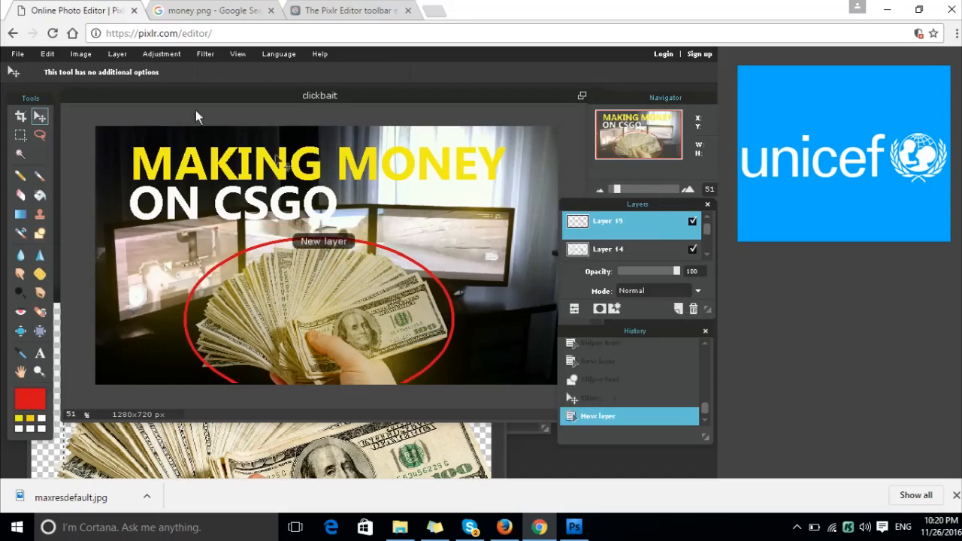
pyautogui.click(42, 238)
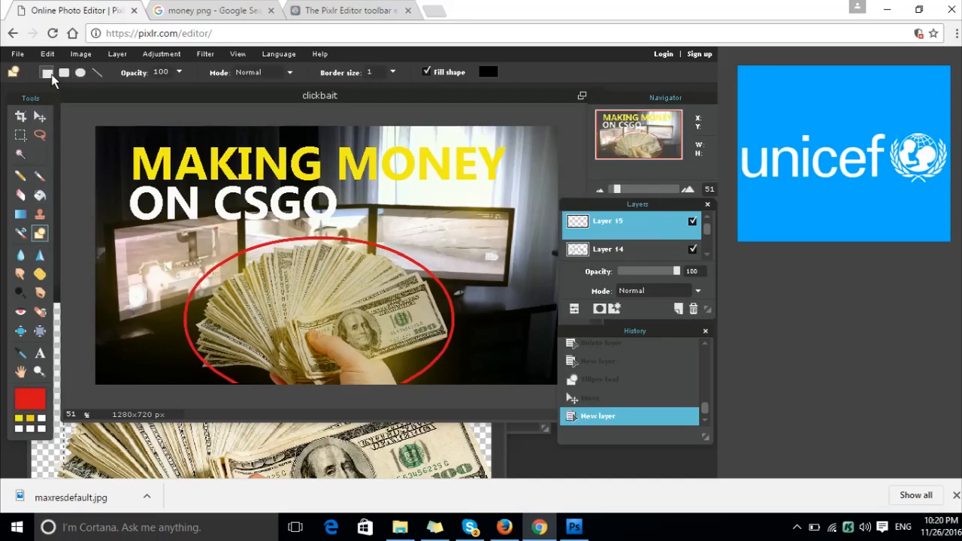
pyautogui.click(426, 72)
pyautogui.click(392, 72)
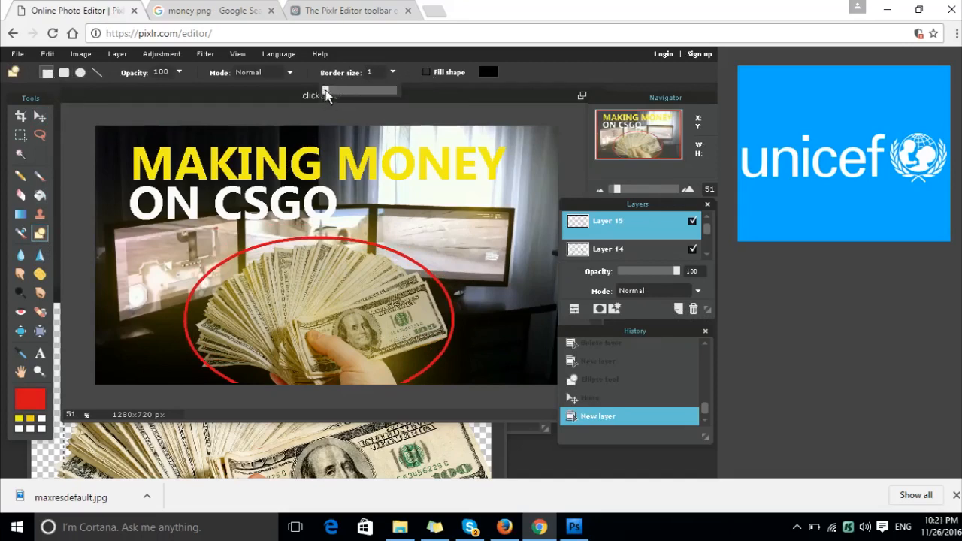
pyautogui.moveTo(329, 93); pyautogui.dragTo(331, 95)
pyautogui.moveTo(96, 126); pyautogui.dragTo(558, 384)
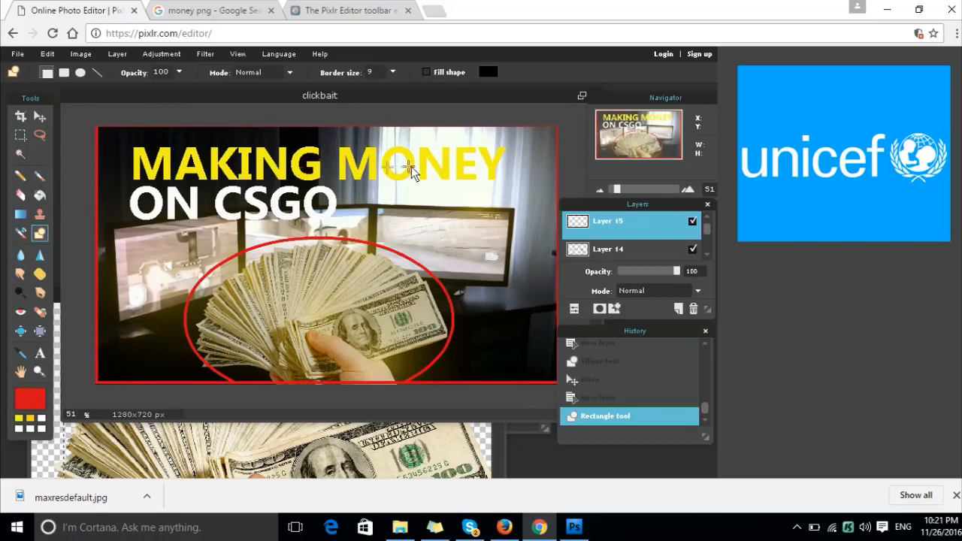
pyautogui.click(39, 118)
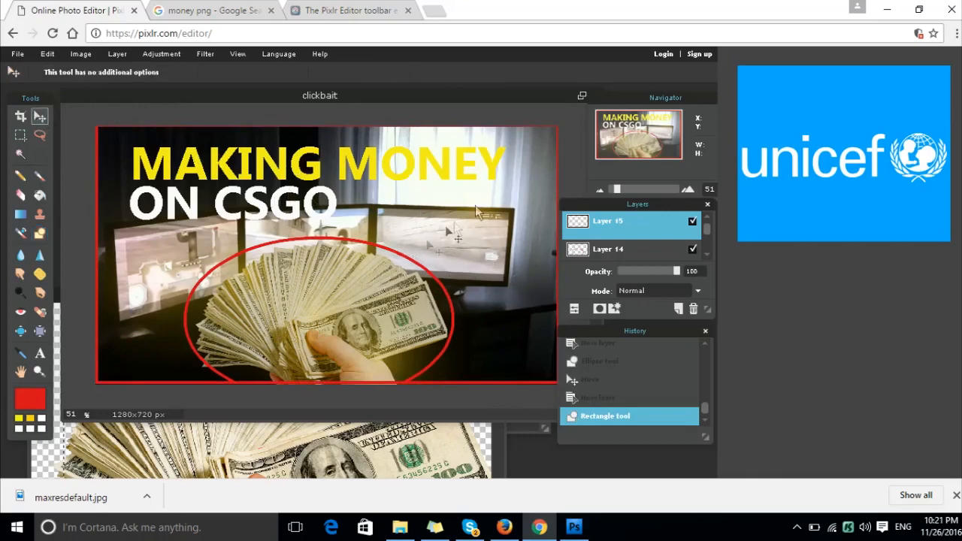